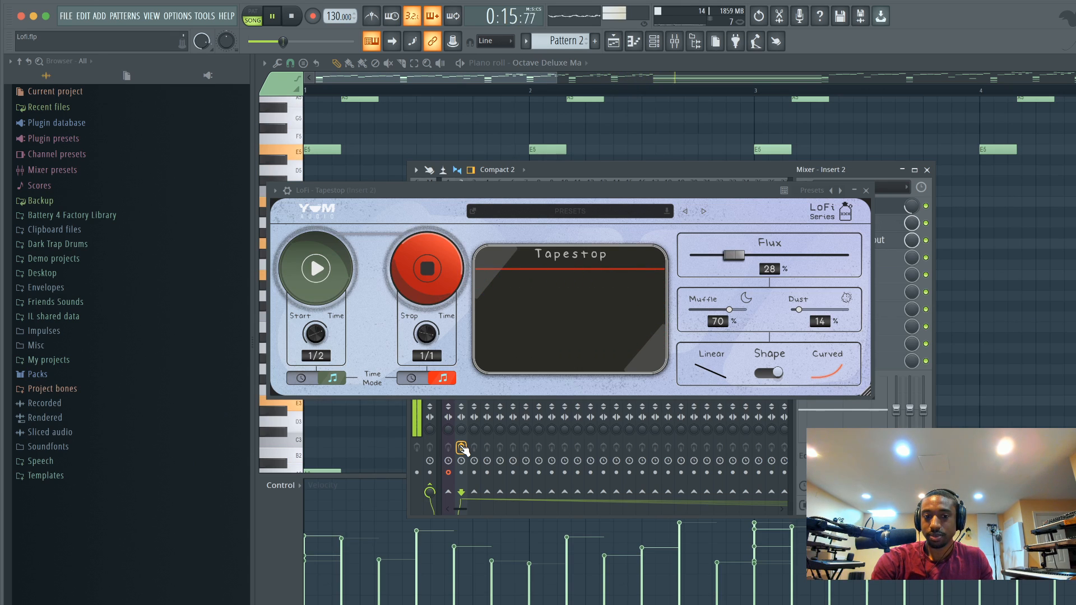
# Step: Stop playback and clear the workspace by closing the mixer, the Tapestop plugin and the piano roll
pyautogui.press('space')
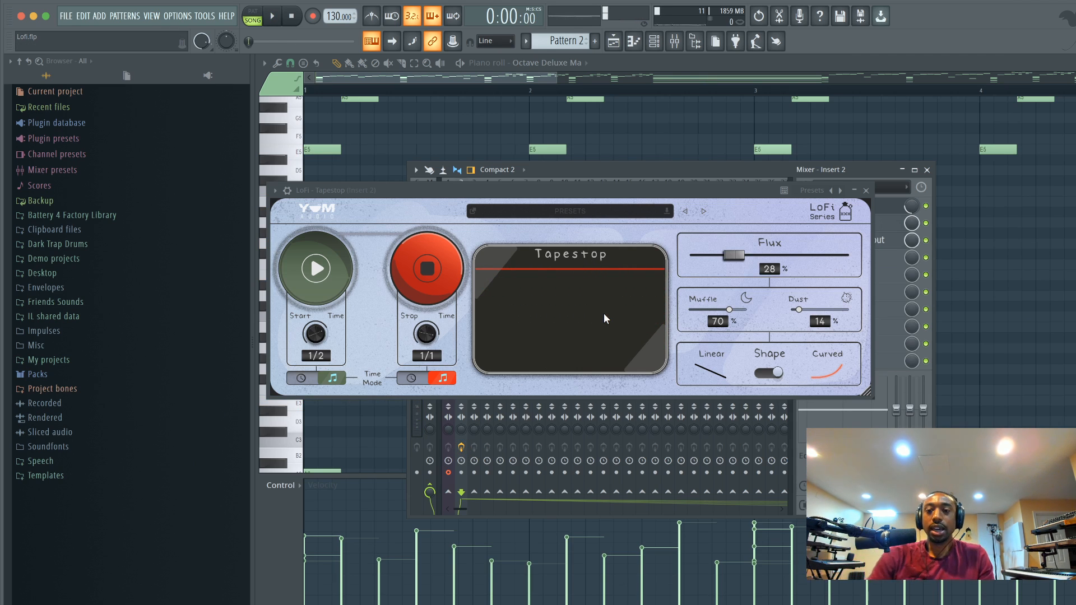
pyautogui.click(928, 169)
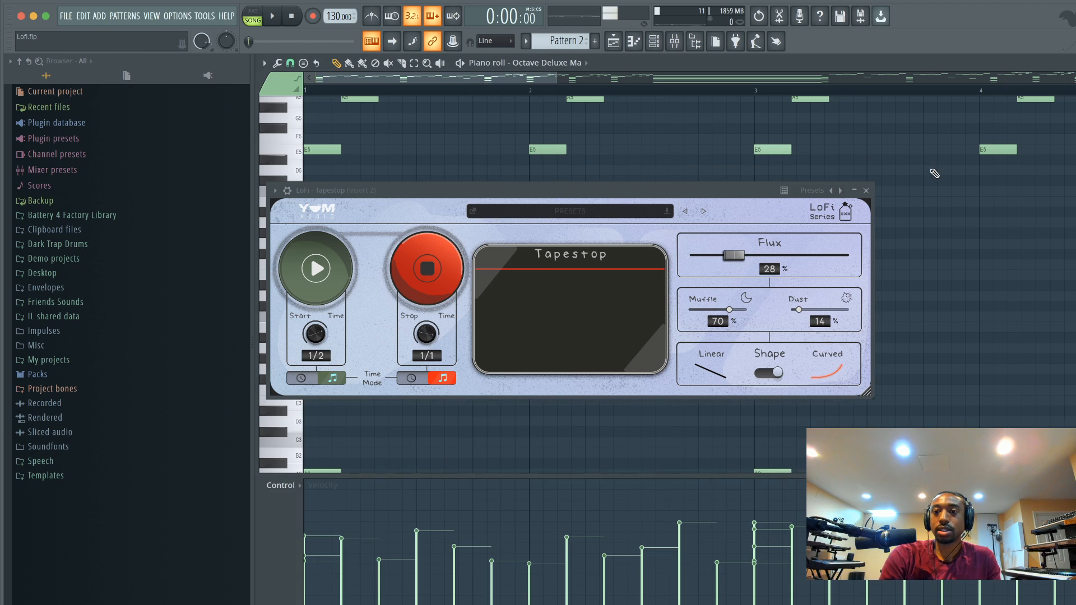
pyautogui.click(869, 191)
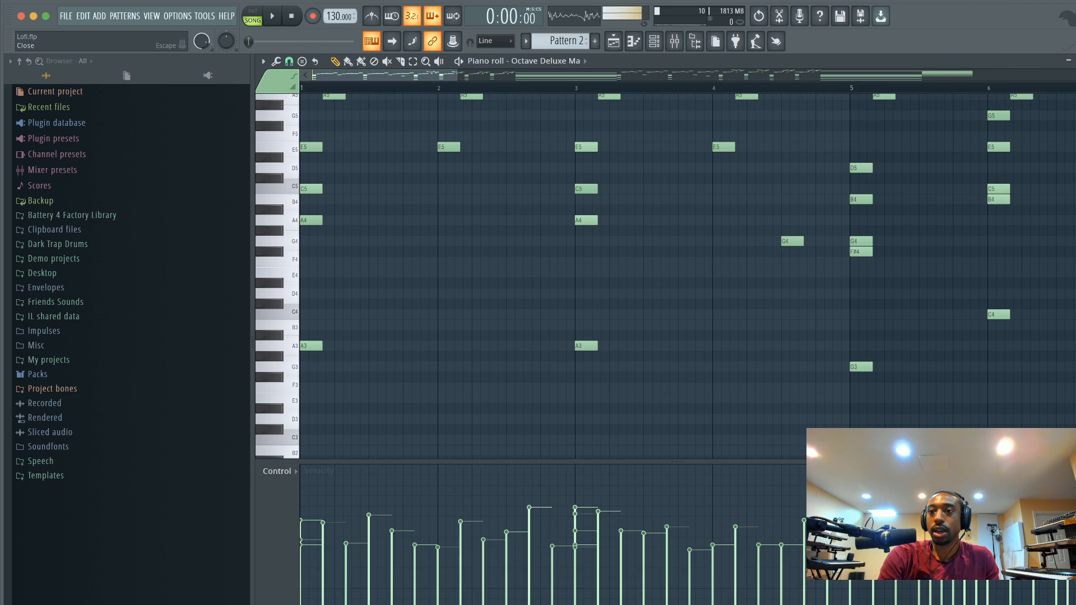
pyautogui.click(1069, 62)
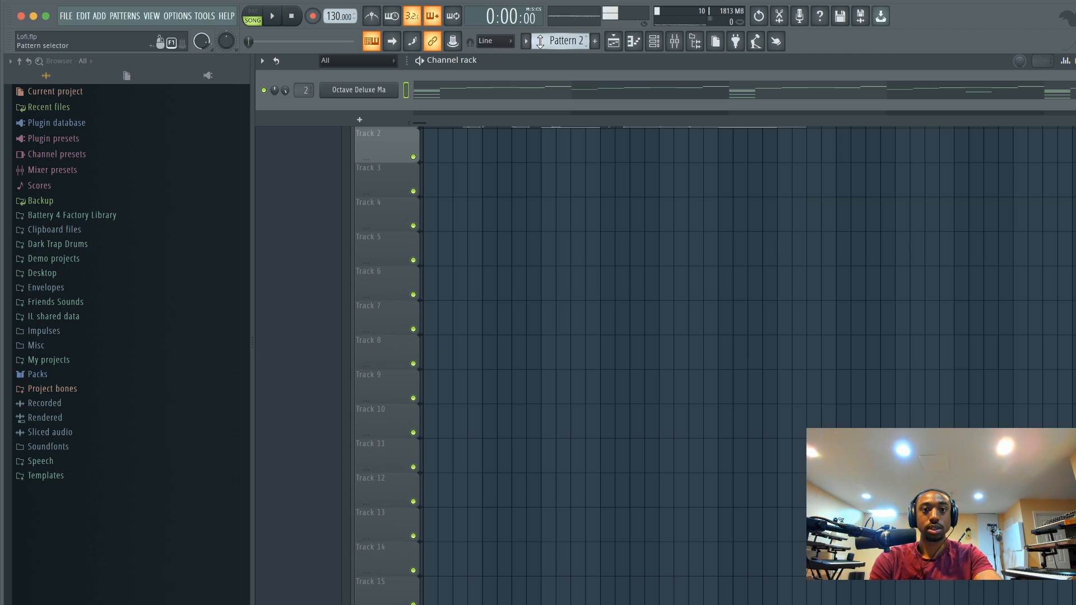
# Step: Switch to Pattern 3 and import a MIDI file into the piano roll of the Octave Deluxe Ma channel
pyautogui.scroll(1, 564, 40)
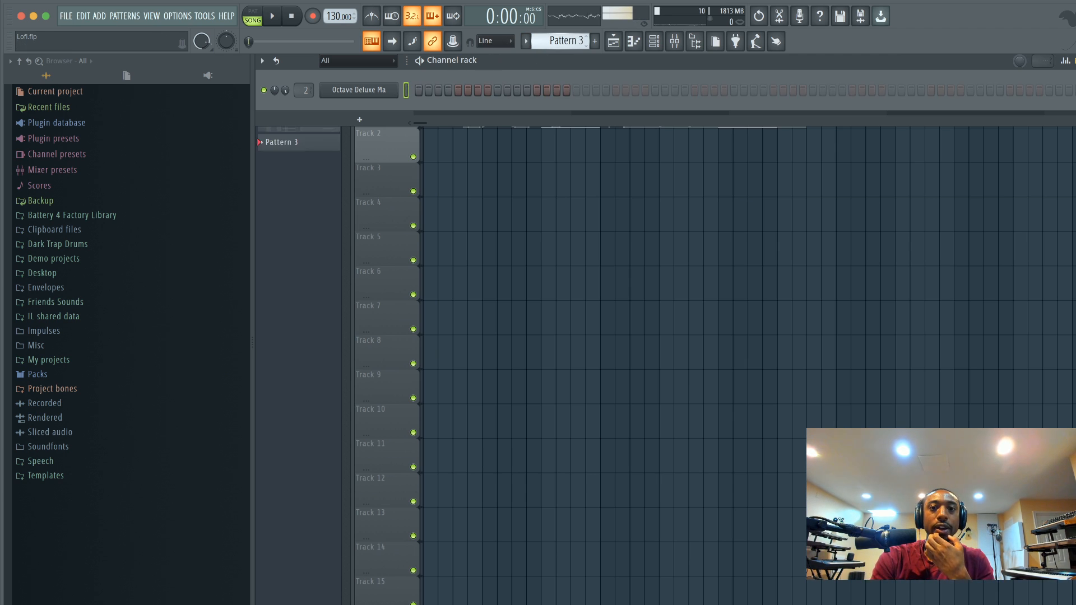
pyautogui.rightClick(393, 85)
pyautogui.click(416, 89)
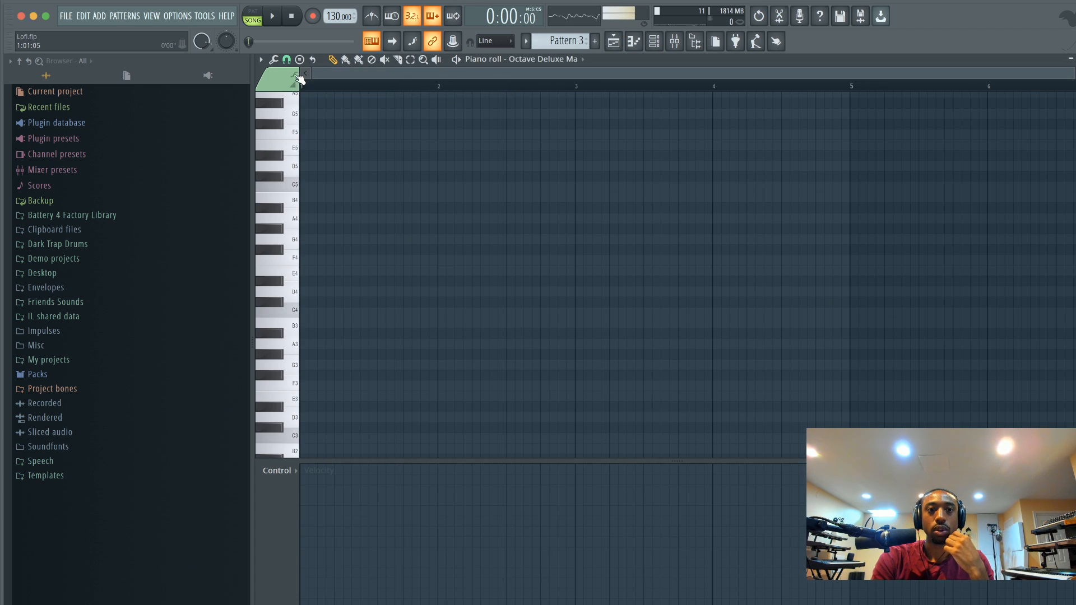
pyautogui.click(261, 60)
pyautogui.moveTo(277, 79)
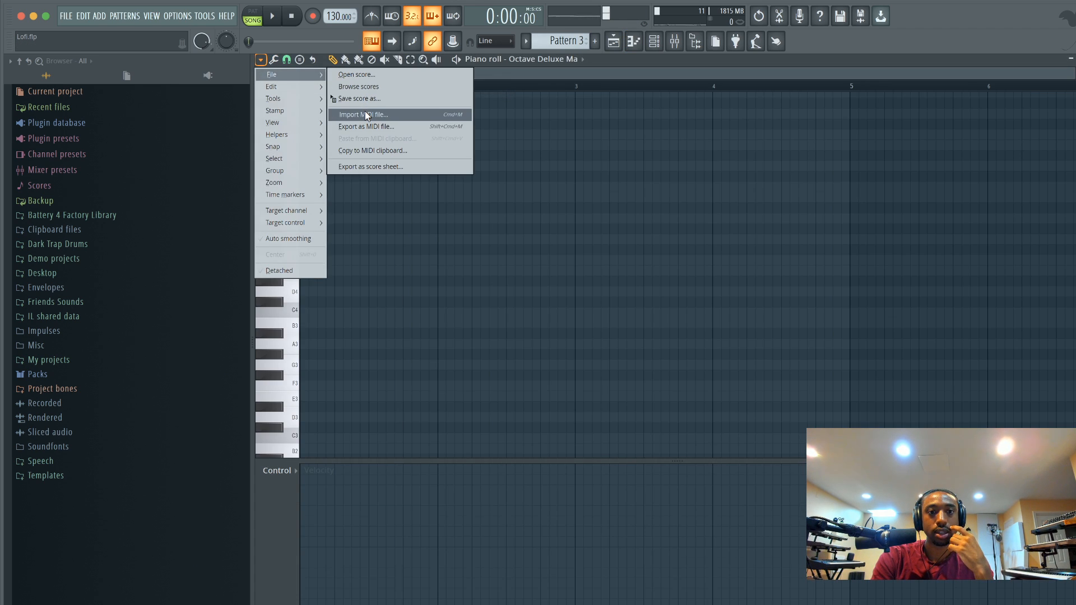
pyautogui.click(365, 111)
pyautogui.doubleClick(505, 266)
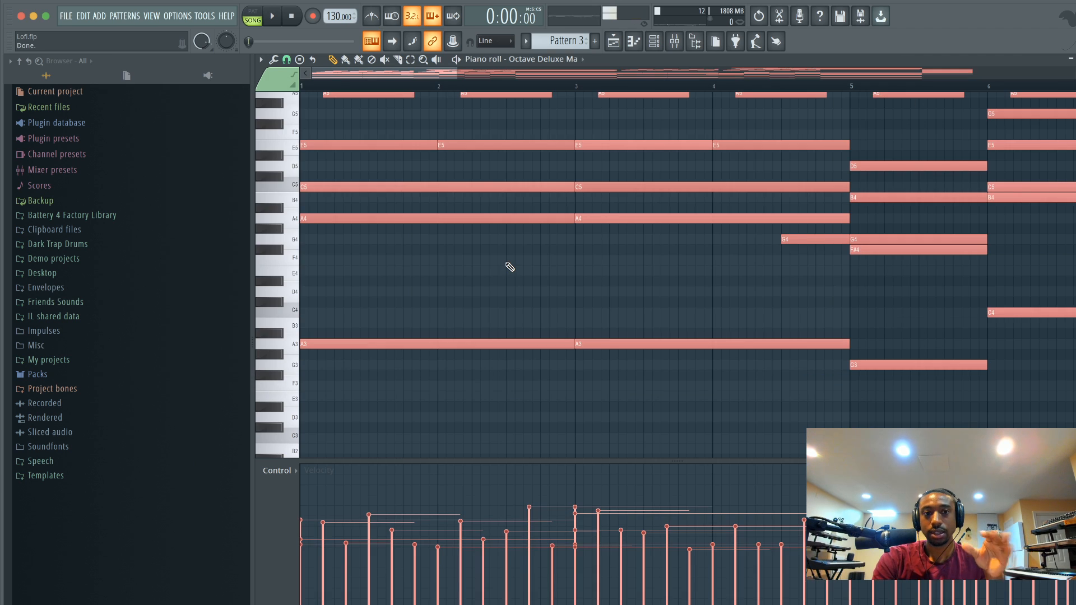
# Step: Preview the imported notes, then apply Quick legato to them
pyautogui.scroll(-3, 526, 251)
pyautogui.press('space')
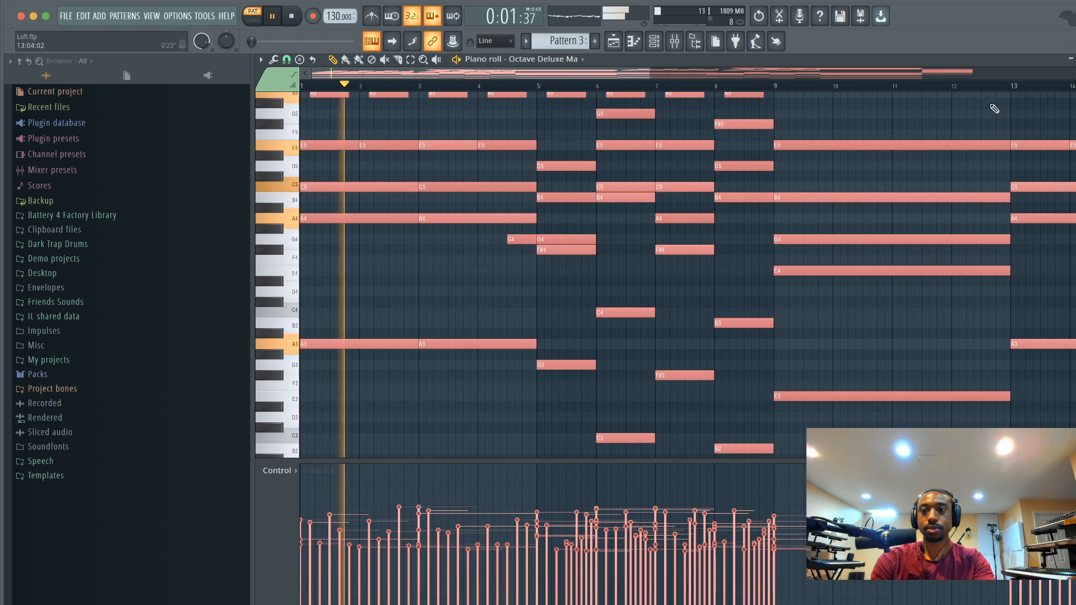
pyautogui.press('space')
pyautogui.press('super+l')
pyautogui.press('Return')
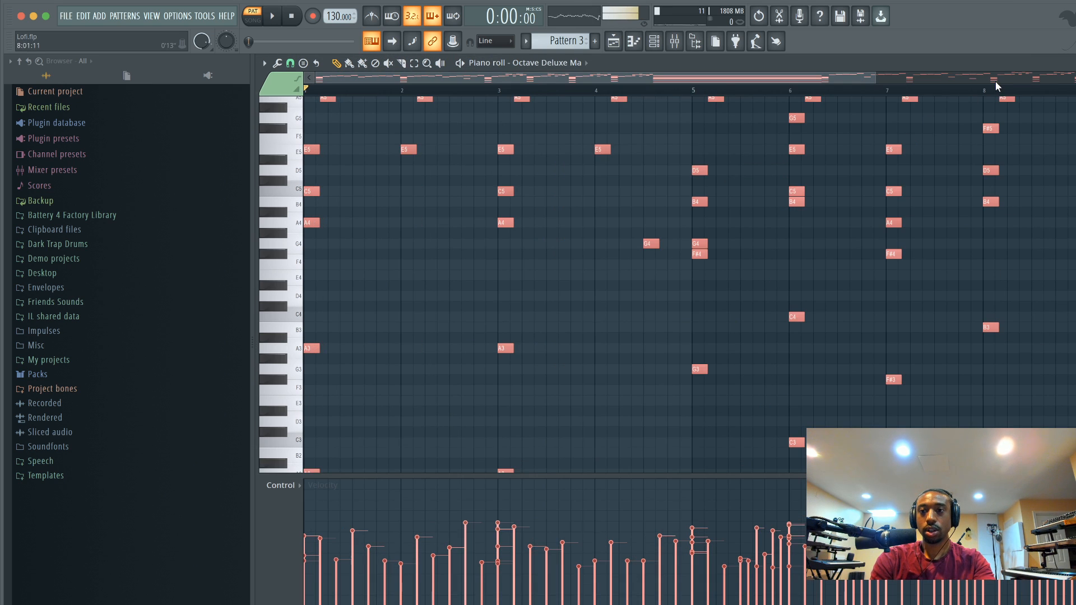
# Step: Replace the clip on playlist Track 1 with Pattern 3 starting at bar 1, and preview it in song mode
pyautogui.press('space')
pyautogui.press('F5')
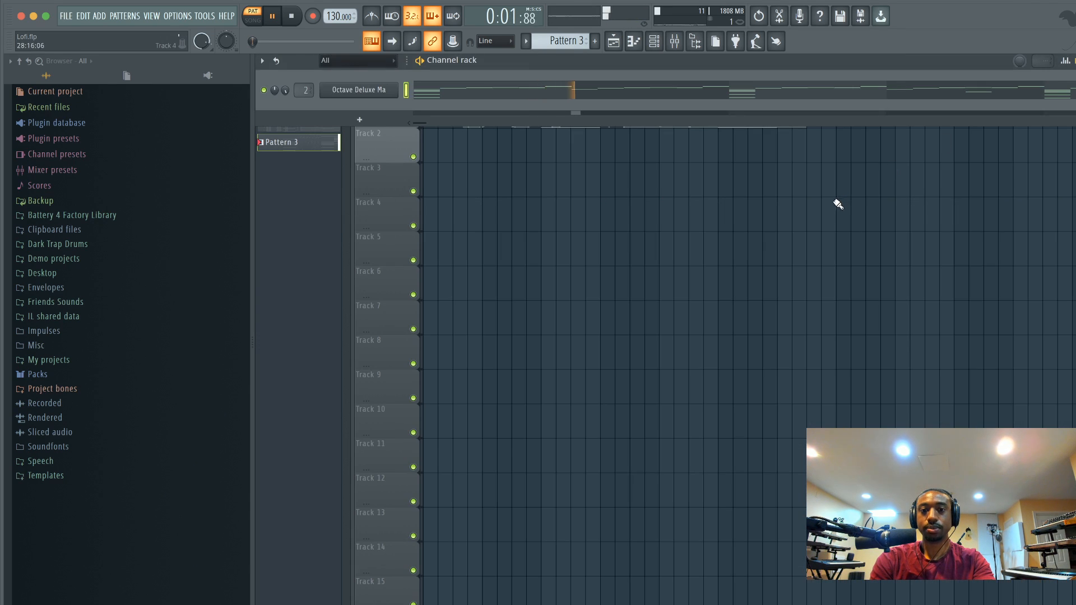
pyautogui.press('F6')
pyautogui.rightClick(517, 108)
pyautogui.click(432, 115)
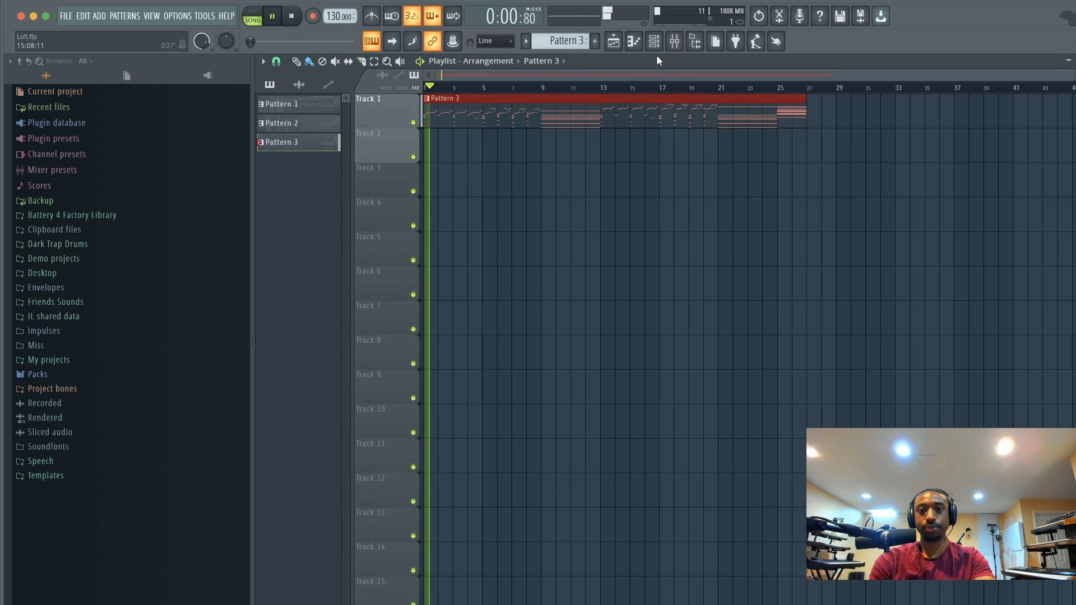
pyautogui.press('space')
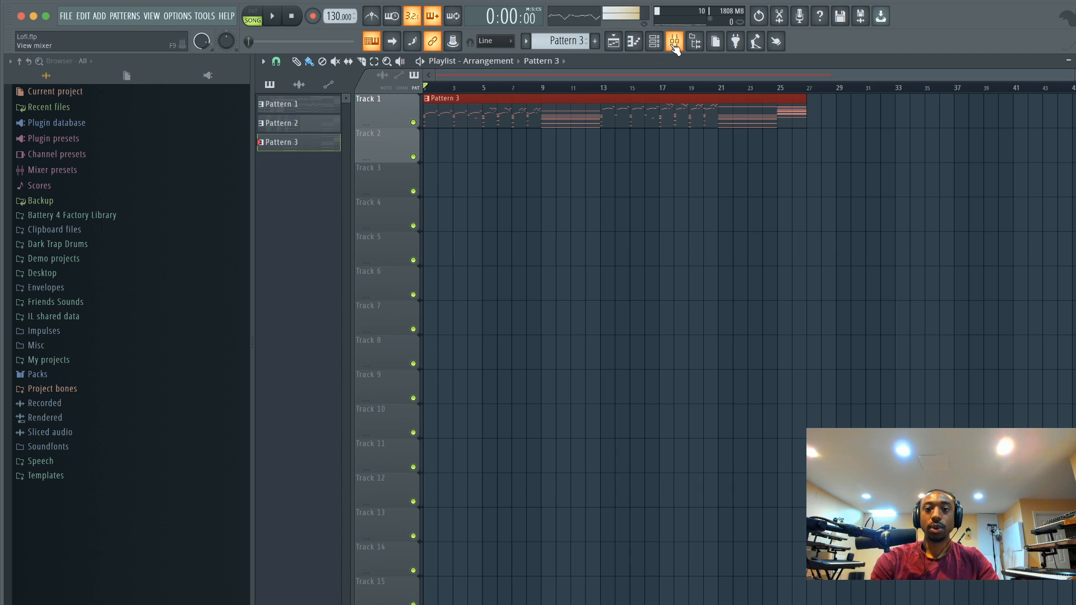
# Step: Open the mixer and mute the LoFi Playtime and LoFi Pitch Dropout effects on Insert 2
pyautogui.click(675, 45)
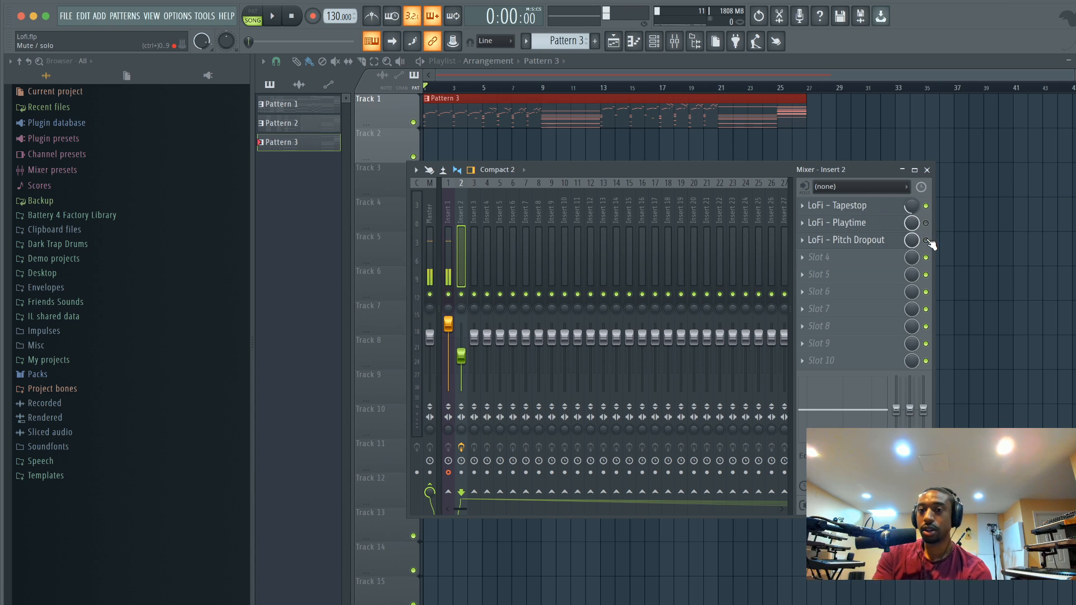
pyautogui.click(858, 223)
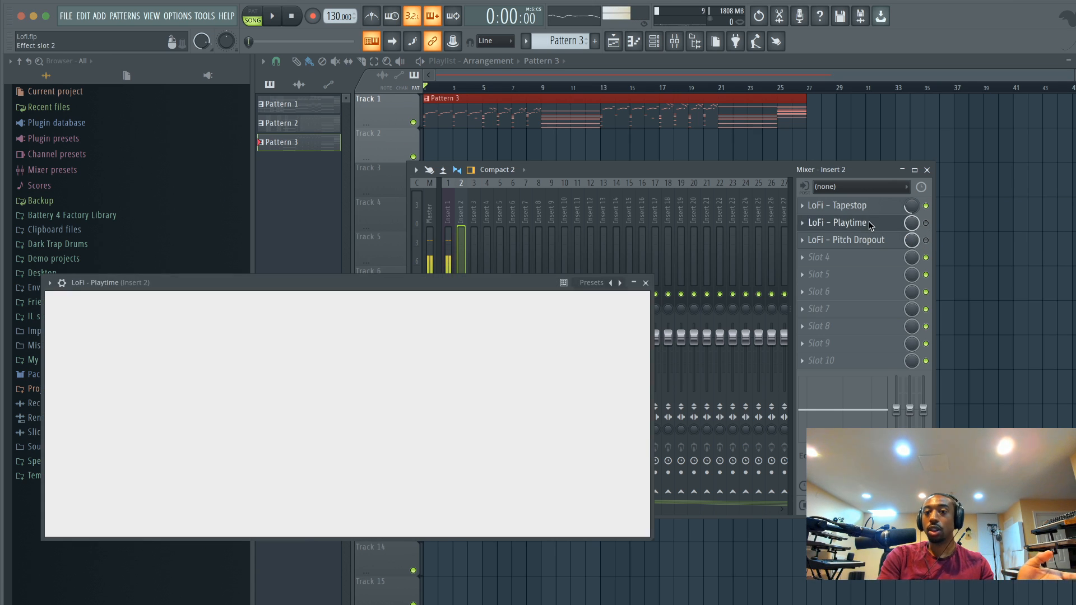
pyautogui.click(646, 283)
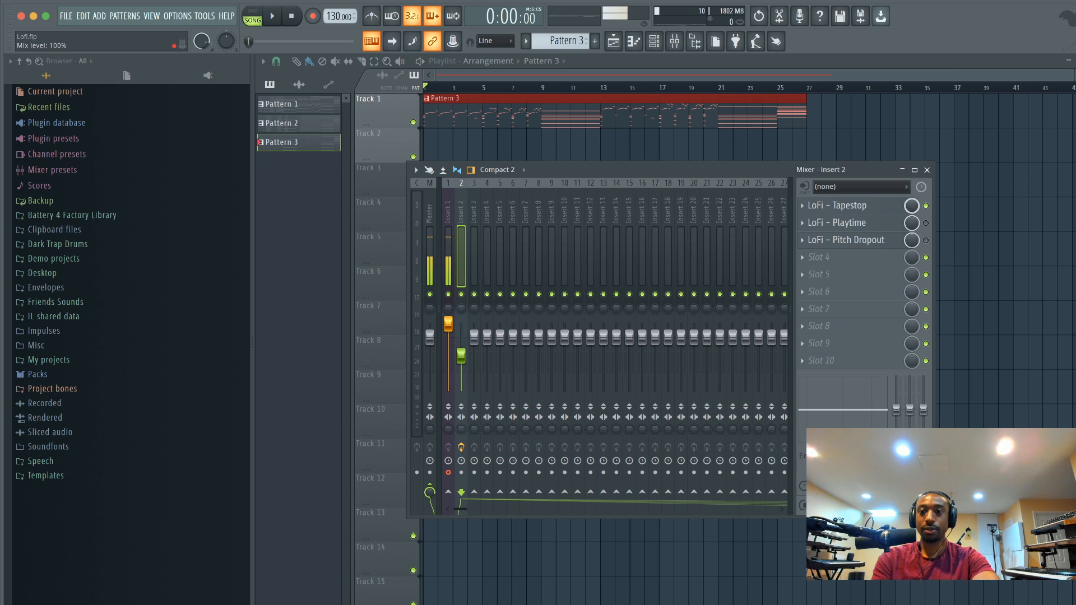
# Step: With Tapestop's mix level at 100%, open the plugin and audition its stop trigger during playback, then its start trigger
pyautogui.click(883, 205)
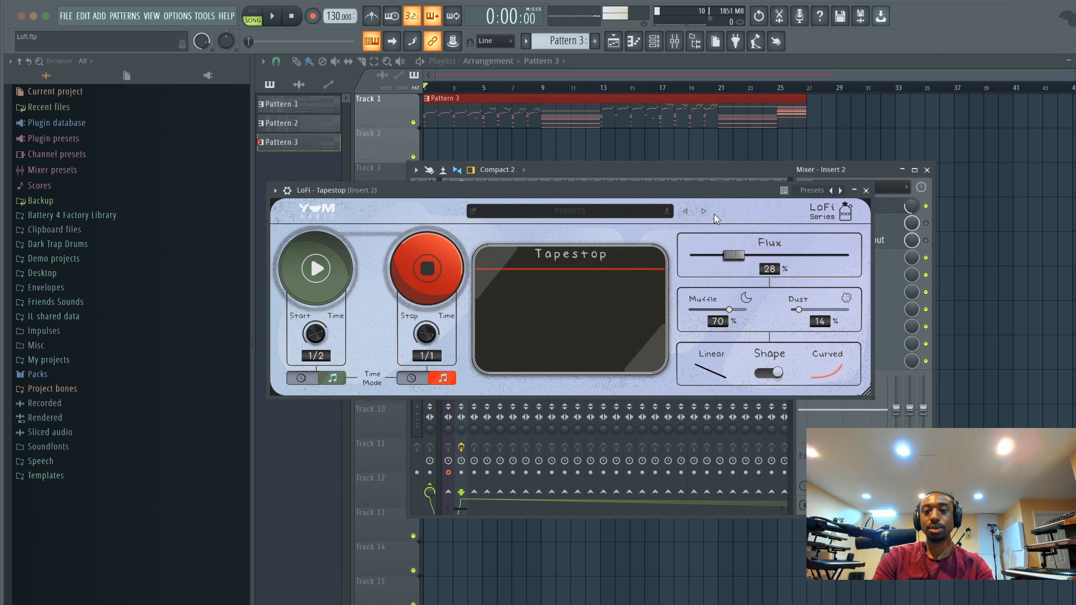
pyautogui.press('space')
pyautogui.click(431, 250)
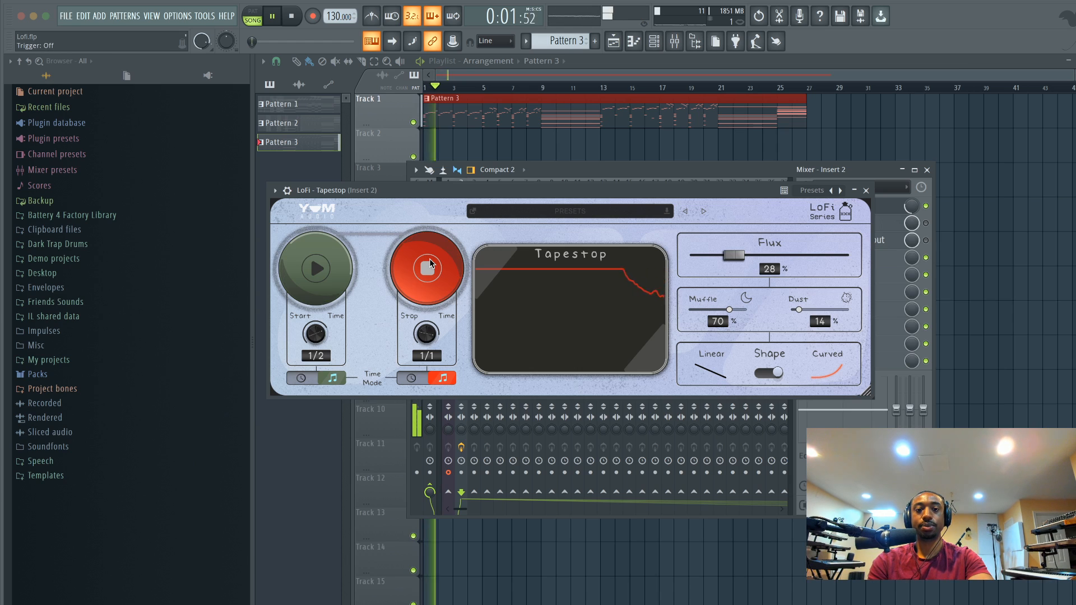
pyautogui.press('space')
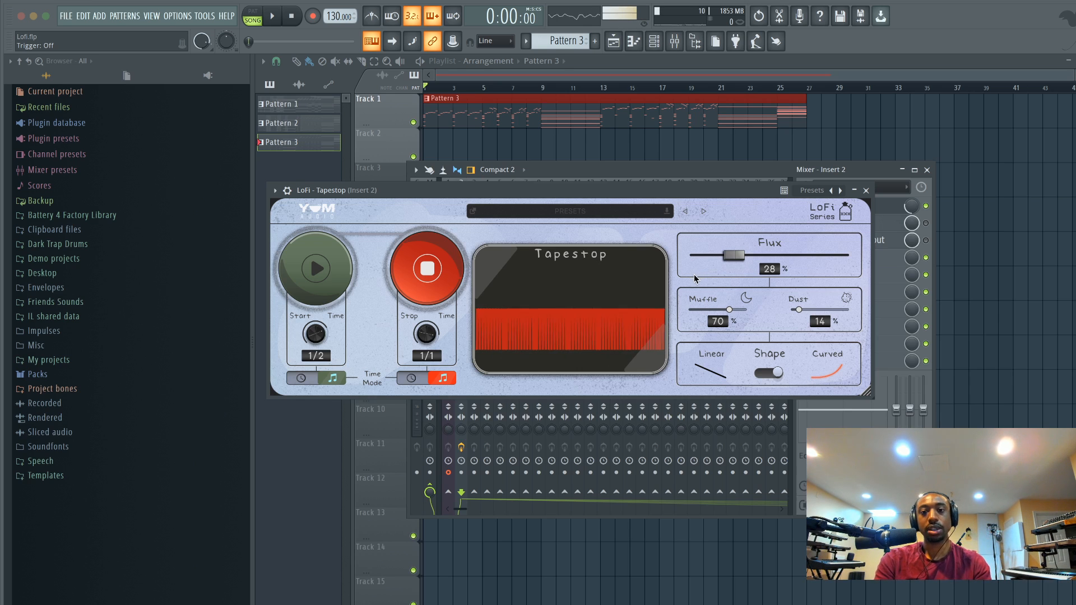
pyautogui.click(331, 267)
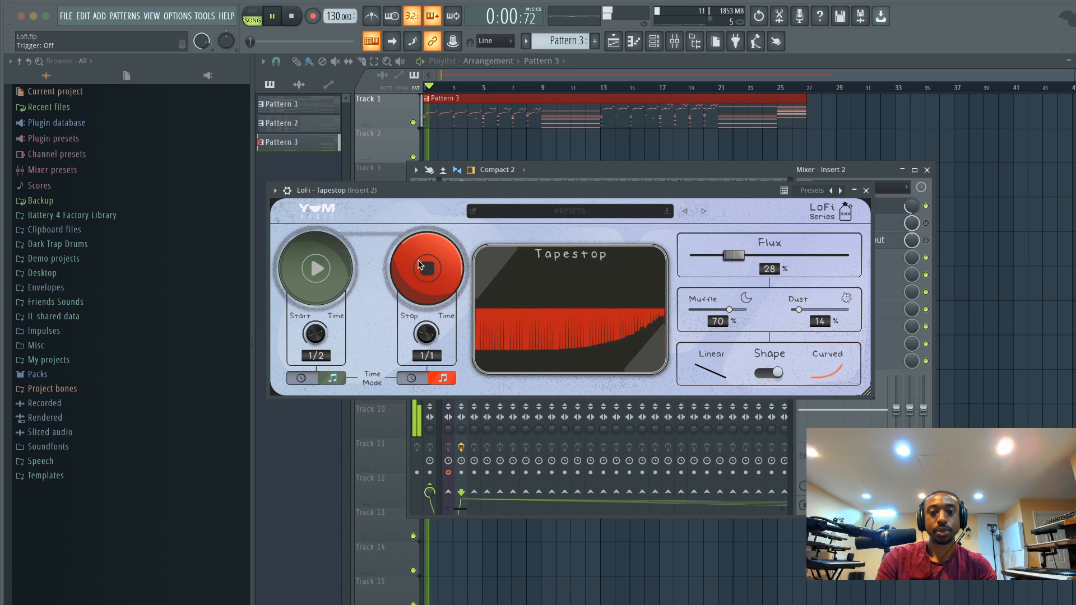
# Step: Play the song through Tapestop and trigger the tape stop partway through
pyautogui.click(912, 206)
pyautogui.press('space')
pyautogui.click(567, 187)
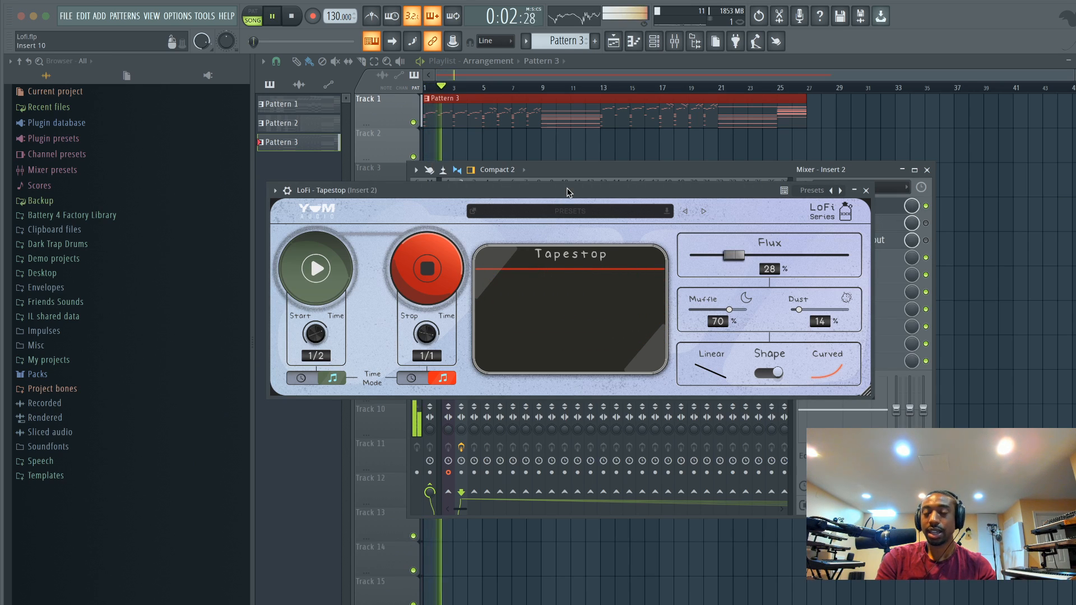
pyautogui.click(459, 263)
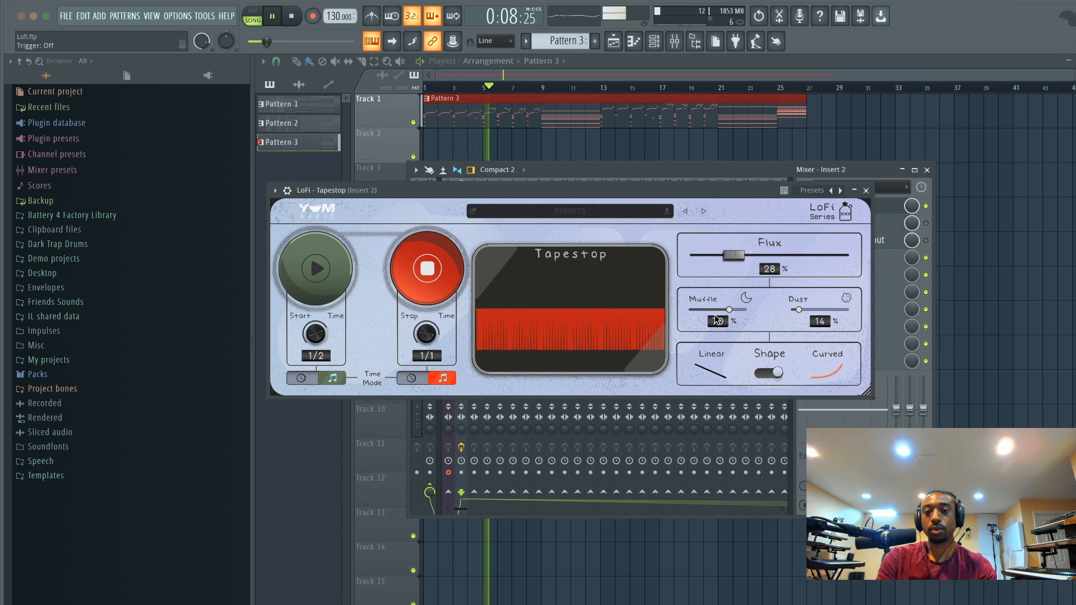
pyautogui.press('space')
# Step: Restart the song, audition one tape stop followed by a tape start, and halt playback
pyautogui.press('space')
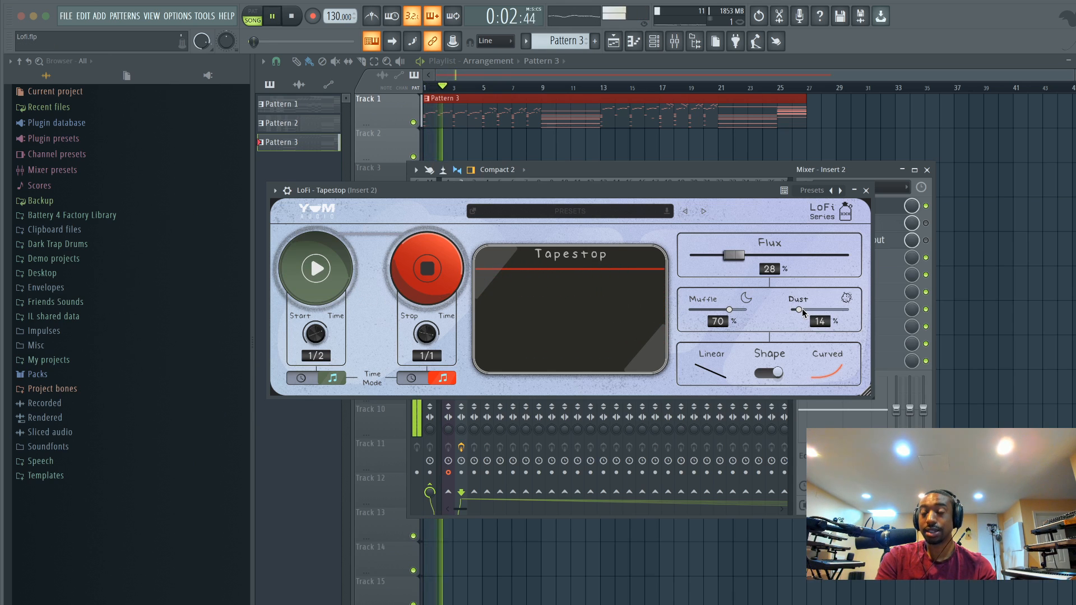
pyautogui.press('space')
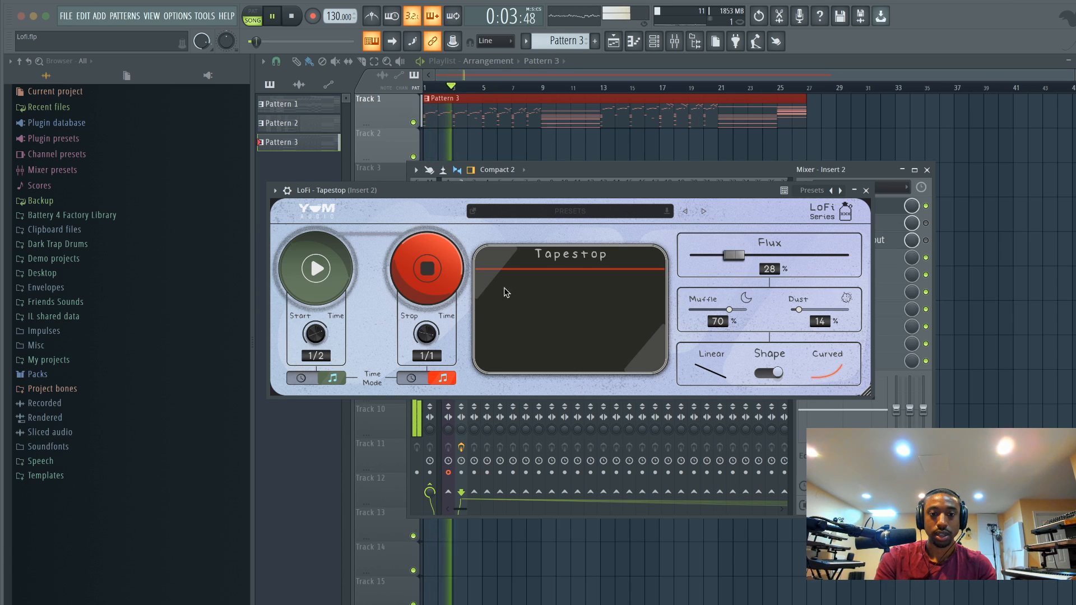
pyautogui.click(402, 279)
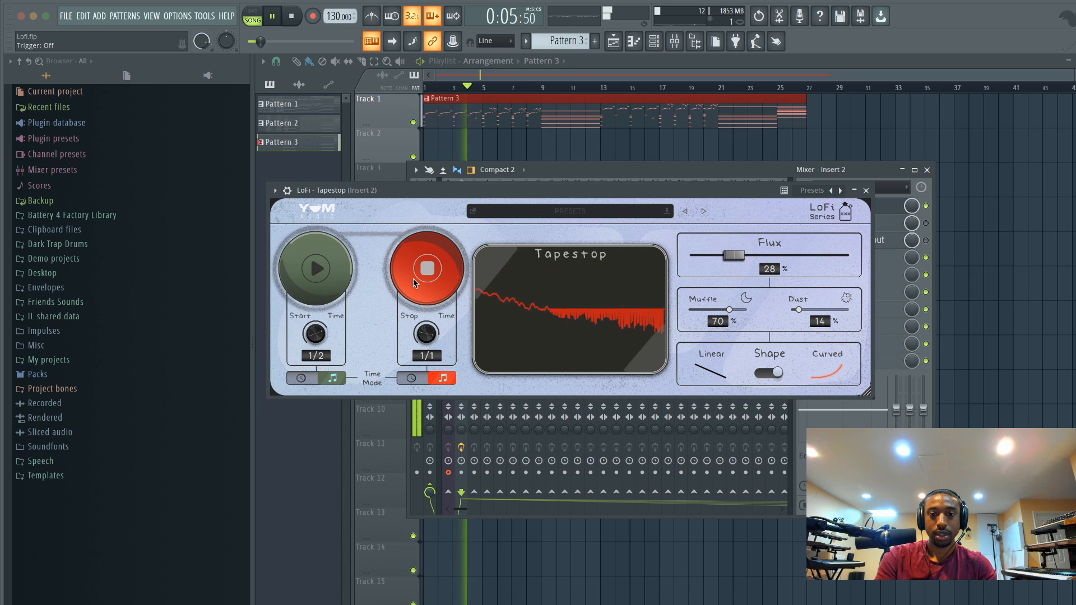
pyautogui.click(340, 274)
pyautogui.press('space')
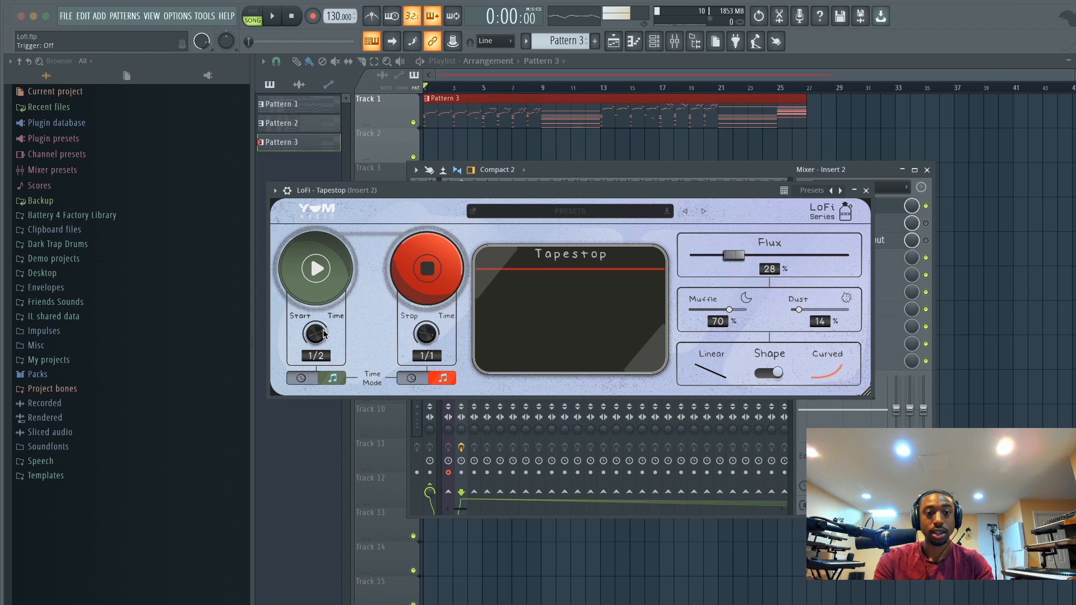
pyautogui.click(436, 278)
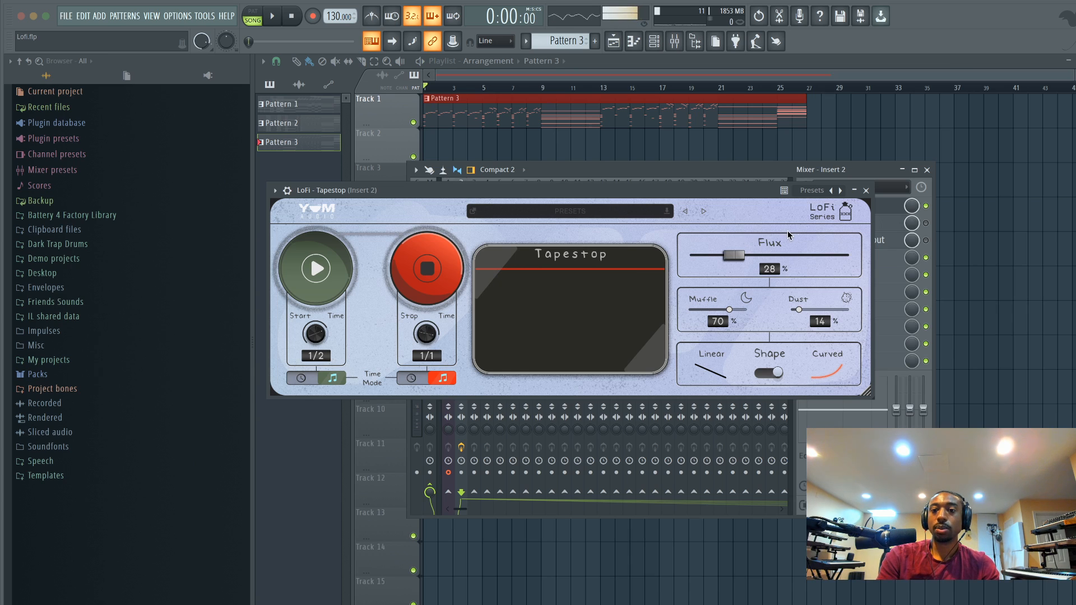
# Step: Set Tapestop's mix level on Insert 2 to 31%, reopen the plugin and briefly preview the song
pyautogui.click(866, 190)
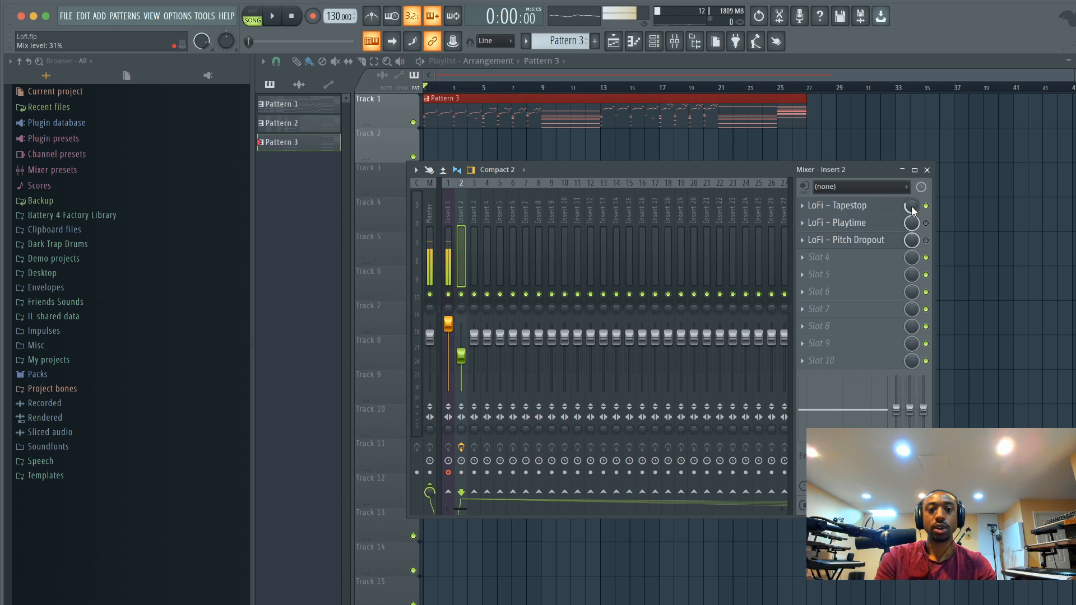
pyautogui.press('space')
pyautogui.click(878, 205)
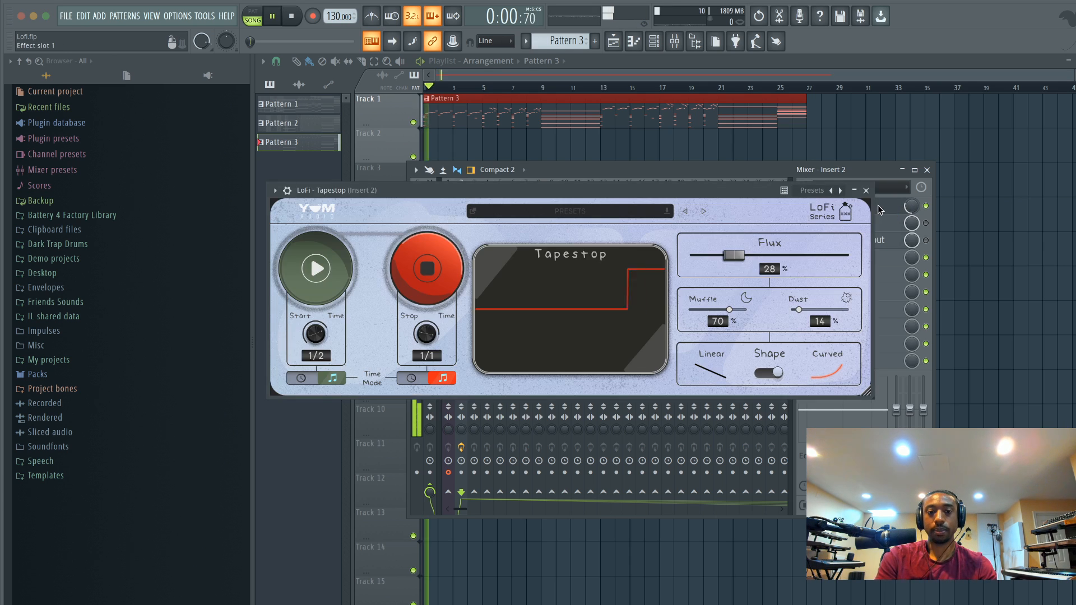
pyautogui.press('space')
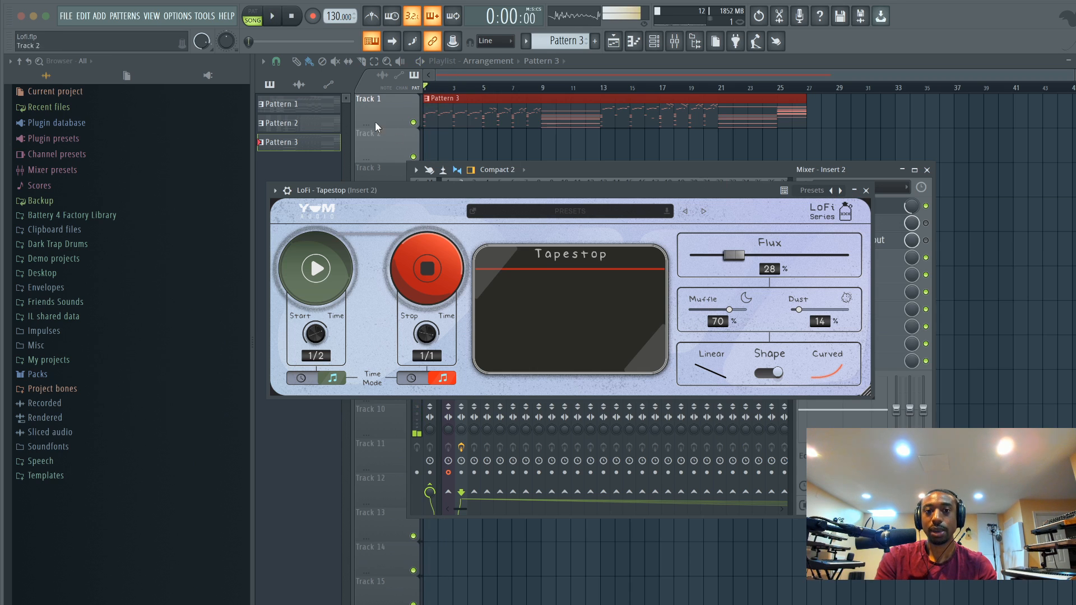
# Step: Start recording the song from the beginning, capturing Everything (audio, notes and automation)
pyautogui.click(313, 25)
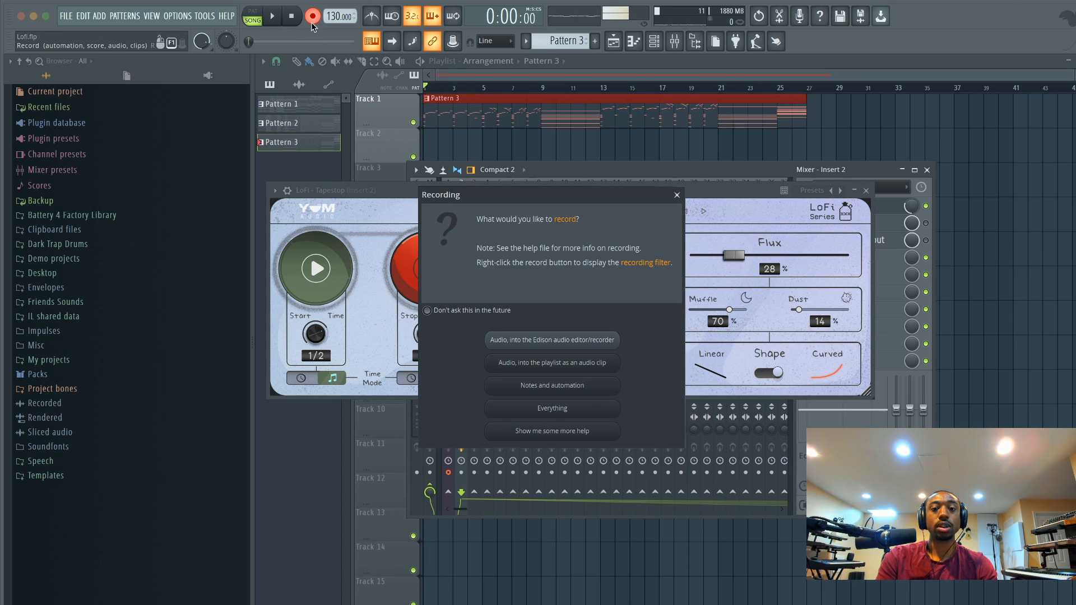
pyautogui.click(561, 408)
pyautogui.click(277, 17)
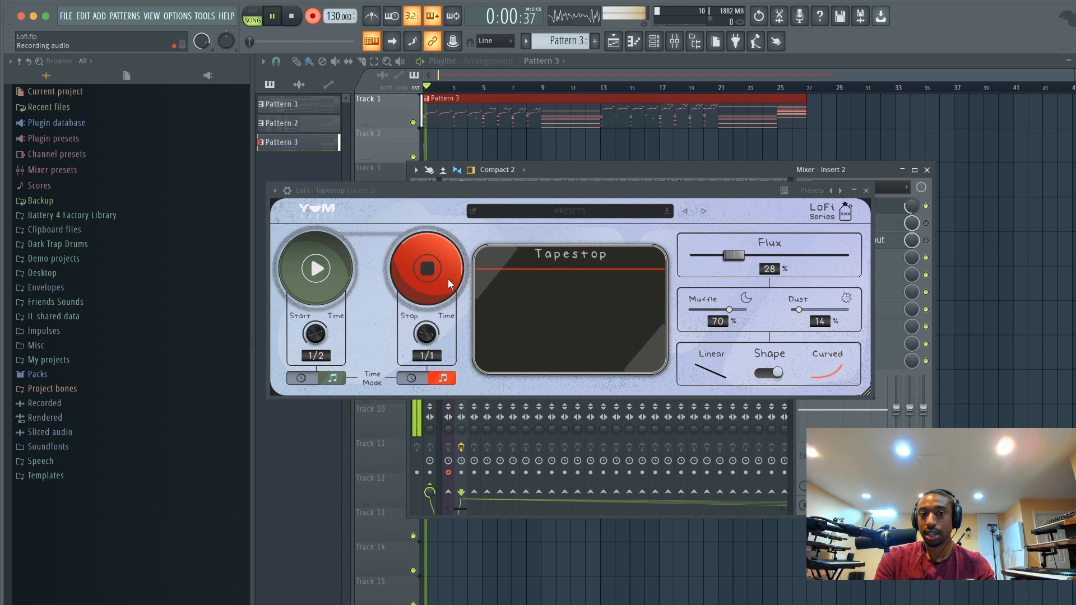
# Step: Record alternating tape stops and tape starts in Tapestop over roughly the first twelve bars of the song
pyautogui.click(435, 272)
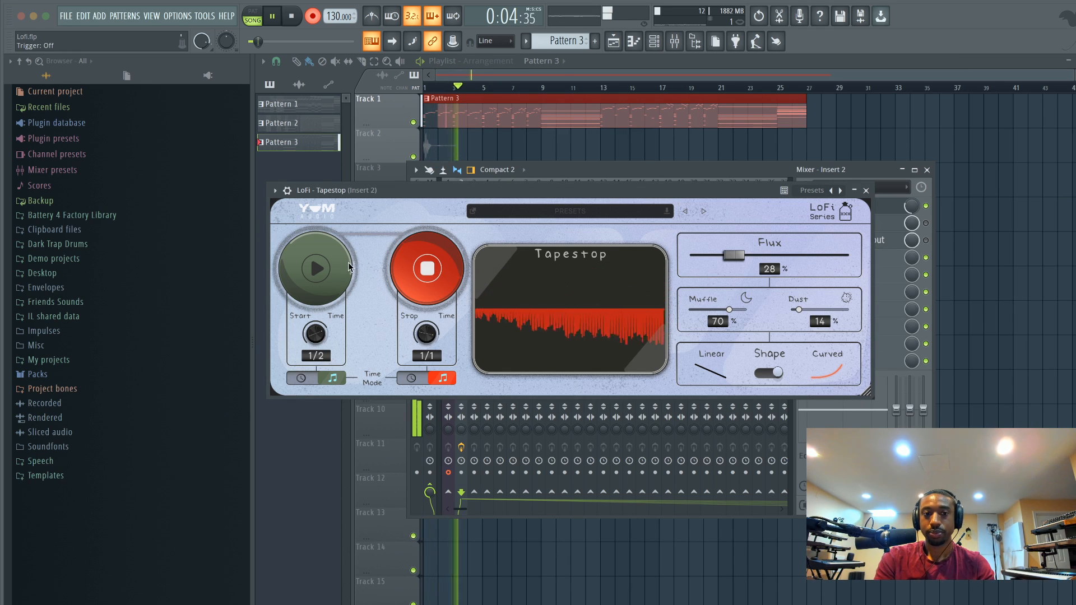
pyautogui.click(331, 265)
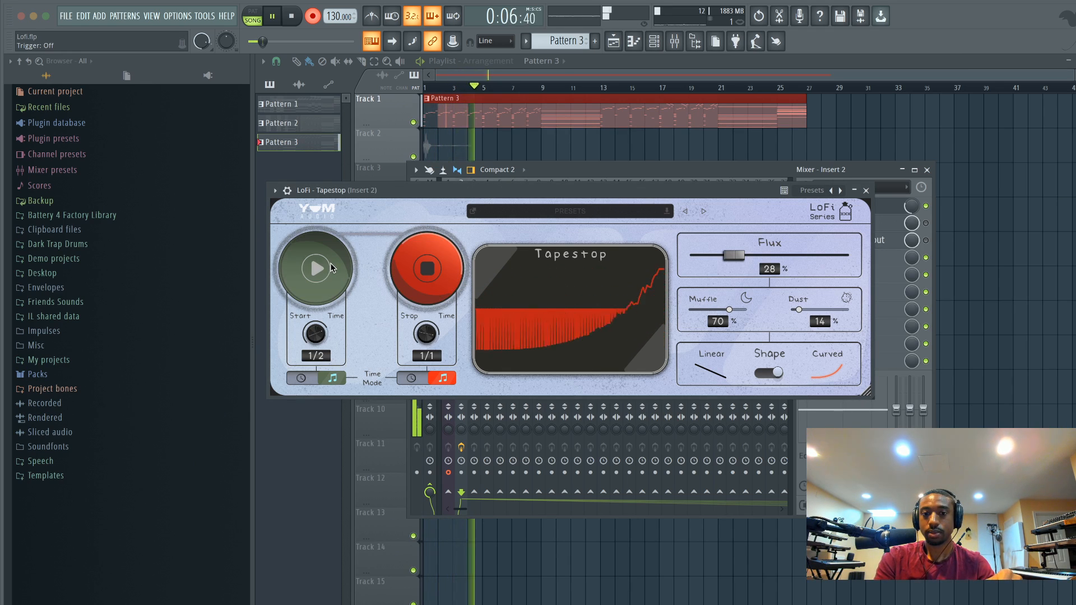
pyautogui.click(425, 272)
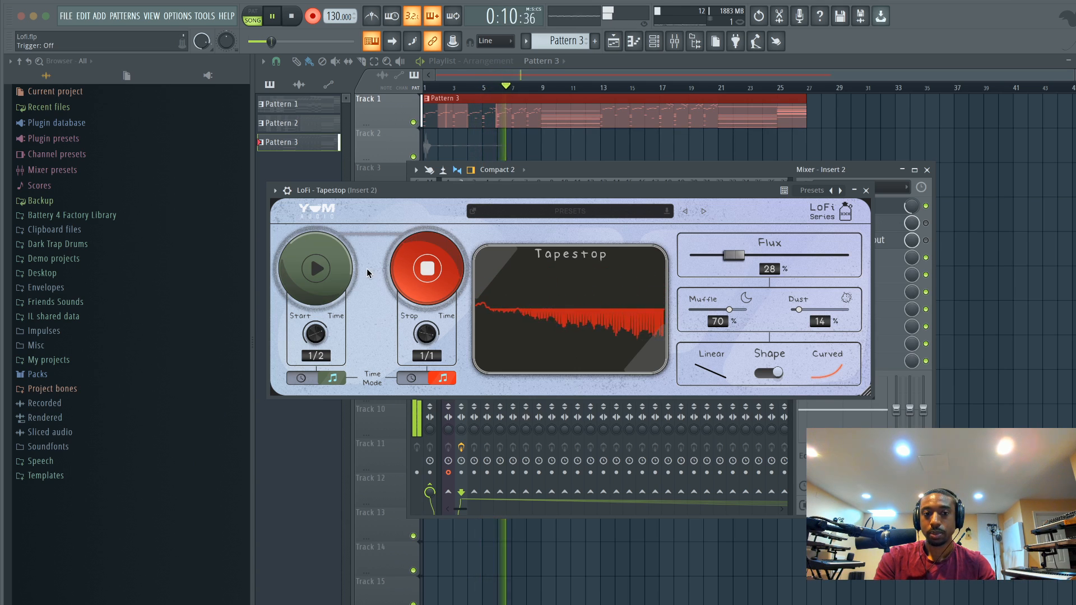
pyautogui.click(426, 268)
pyautogui.click(426, 268)
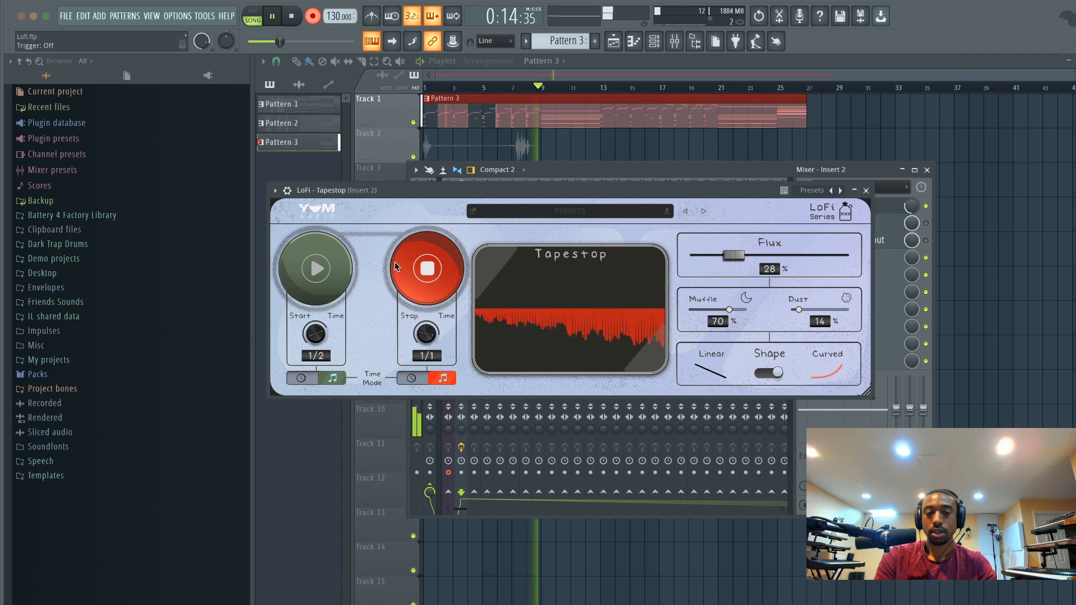
pyautogui.click(427, 267)
pyautogui.click(427, 267)
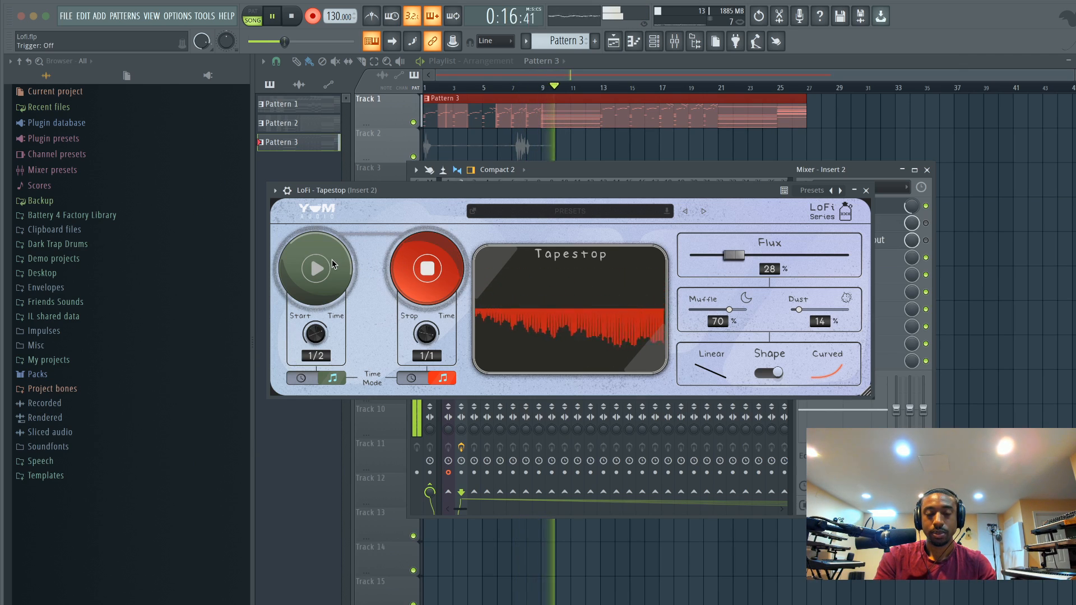
pyautogui.click(332, 262)
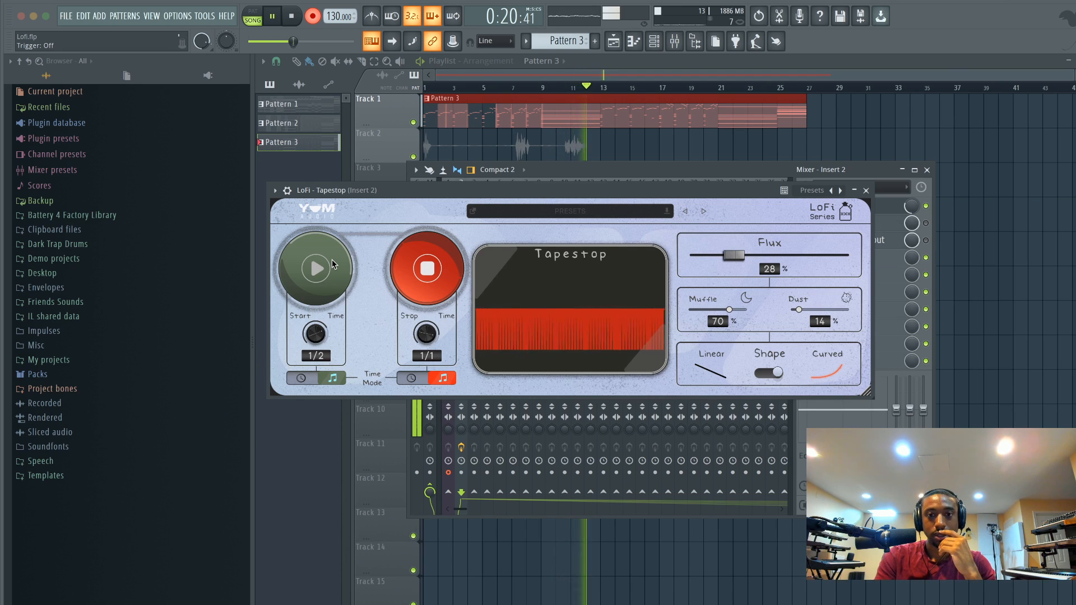
pyautogui.click(332, 260)
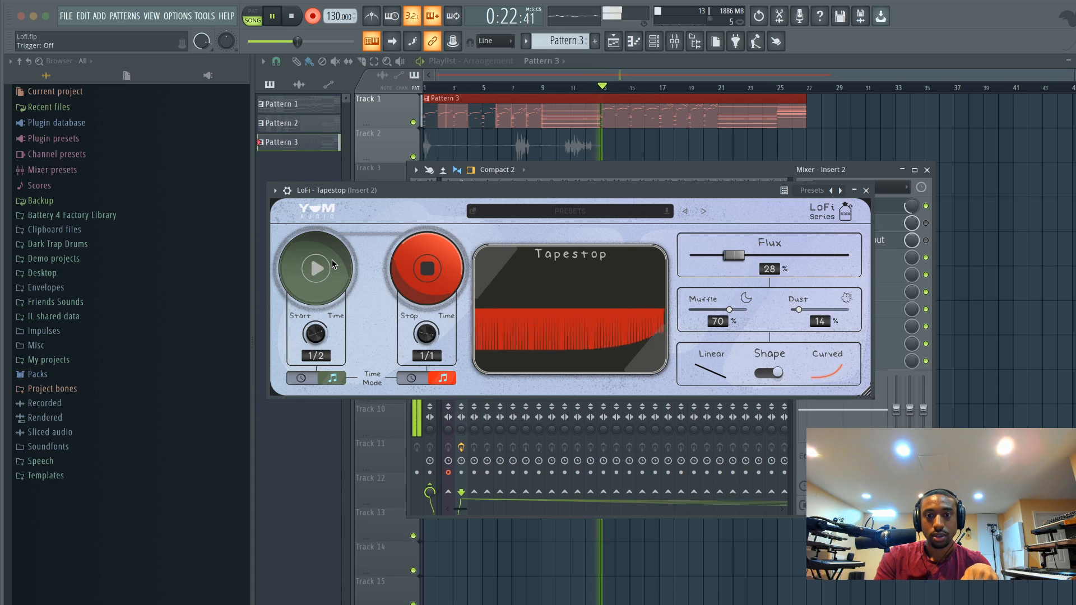
# Step: Record further tape stops and starts from about bar 13 to beyond bar 21, and end the recording
pyautogui.click(436, 272)
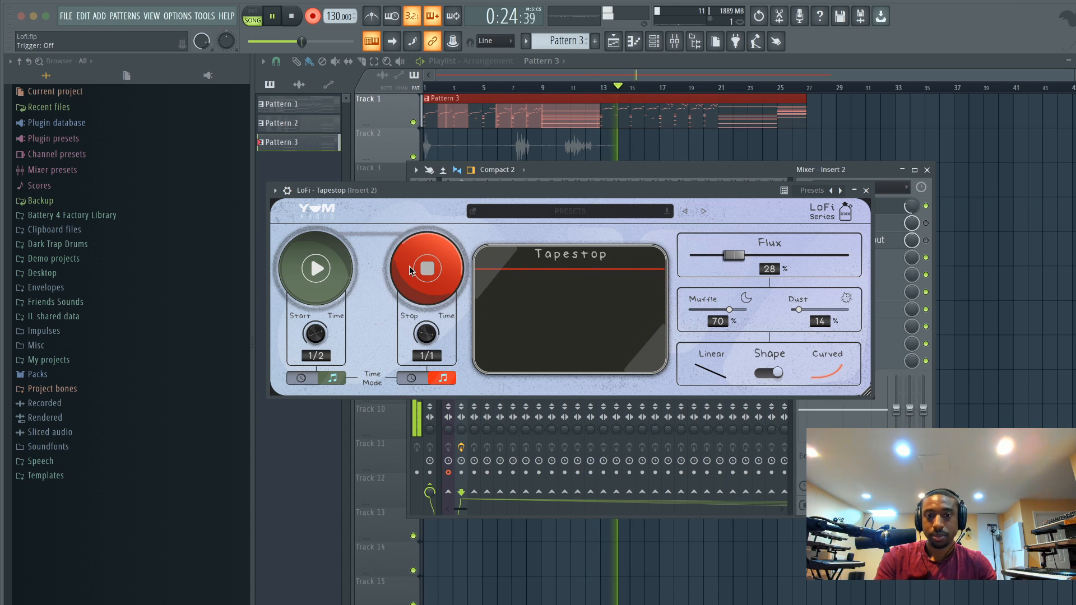
pyautogui.click(411, 266)
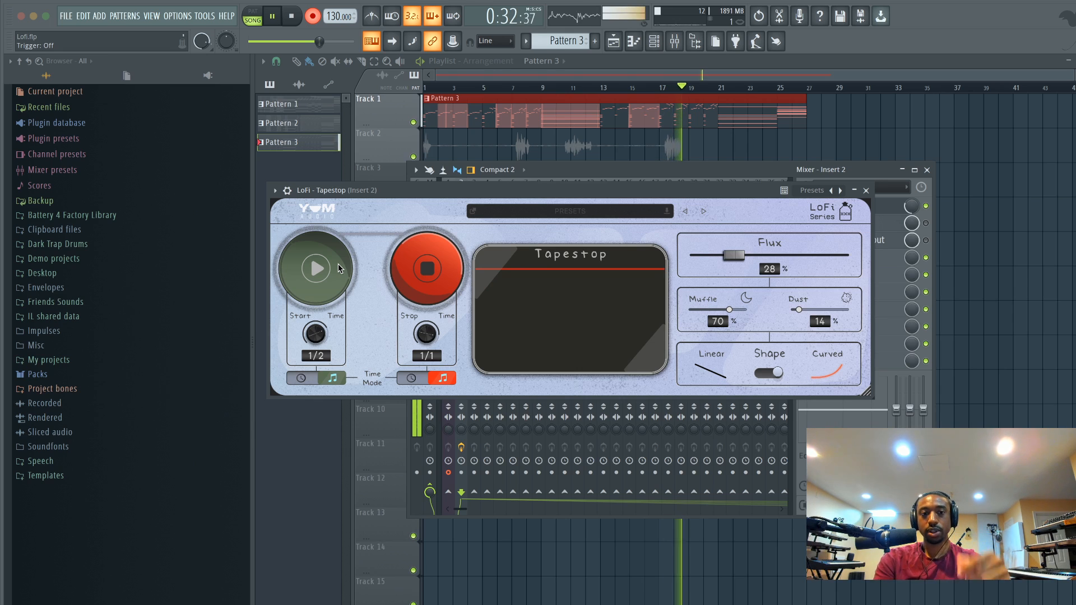
pyautogui.click(329, 276)
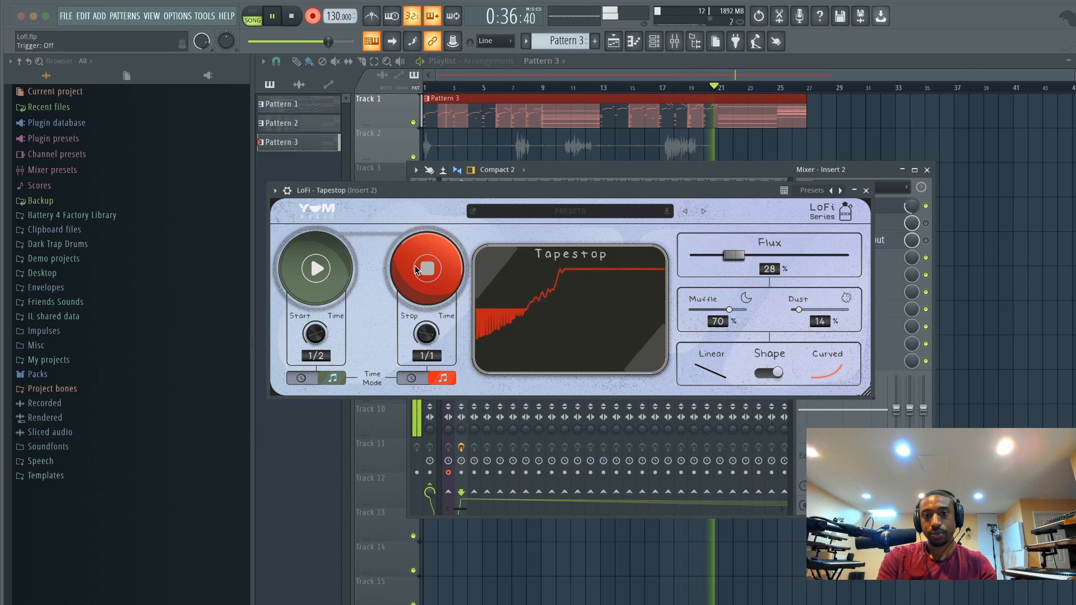
pyautogui.click(454, 246)
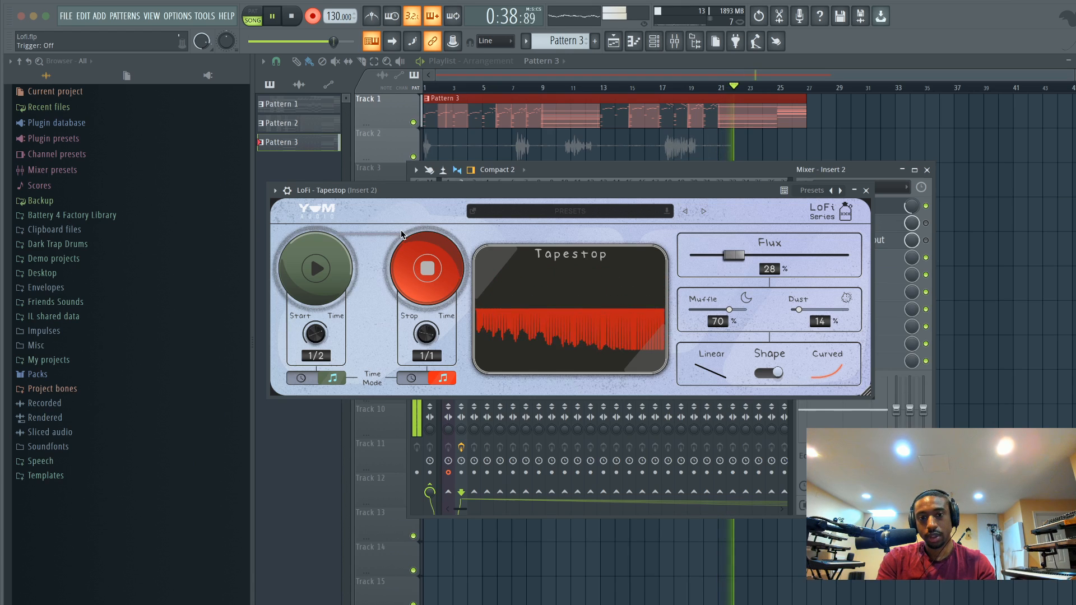
pyautogui.click(298, 18)
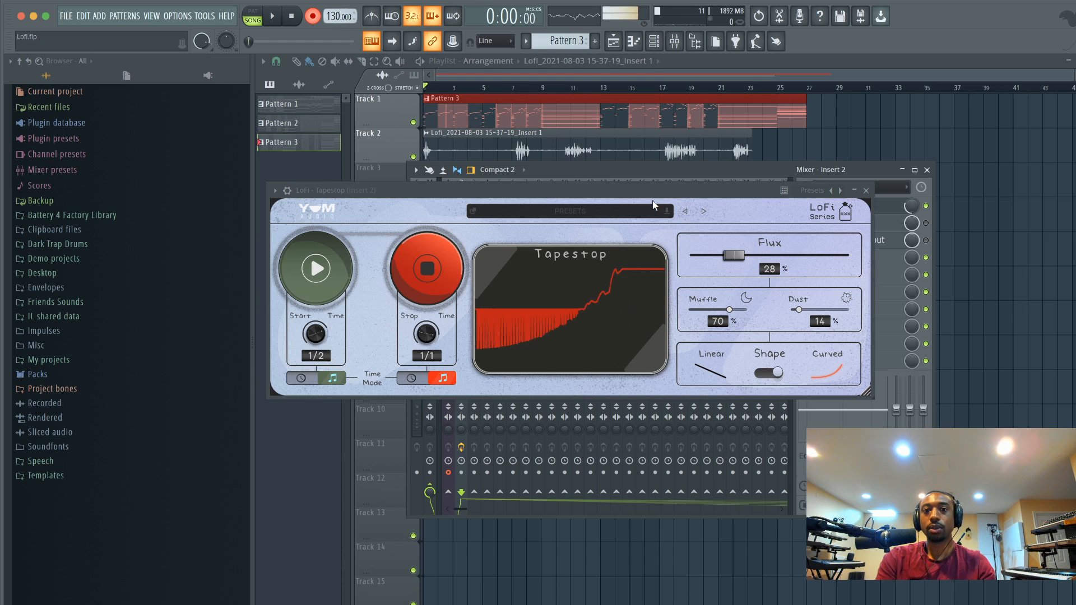
# Step: Delete the recorded Insert 1 audio clip from Track 2 and briefly play back the Tapestop automation
pyautogui.rightClick(668, 149)
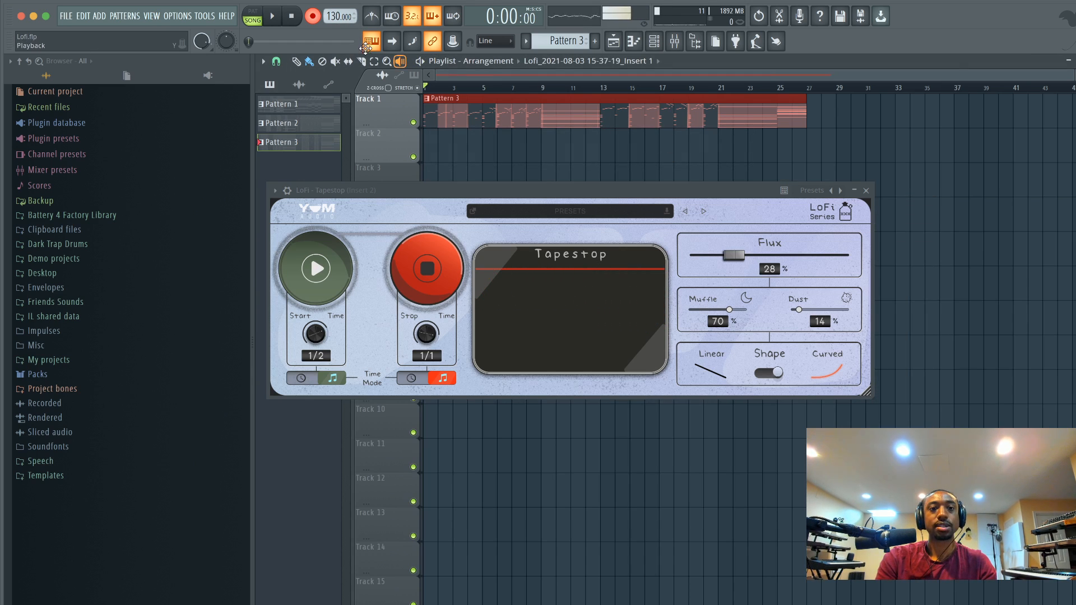
pyautogui.press('space')
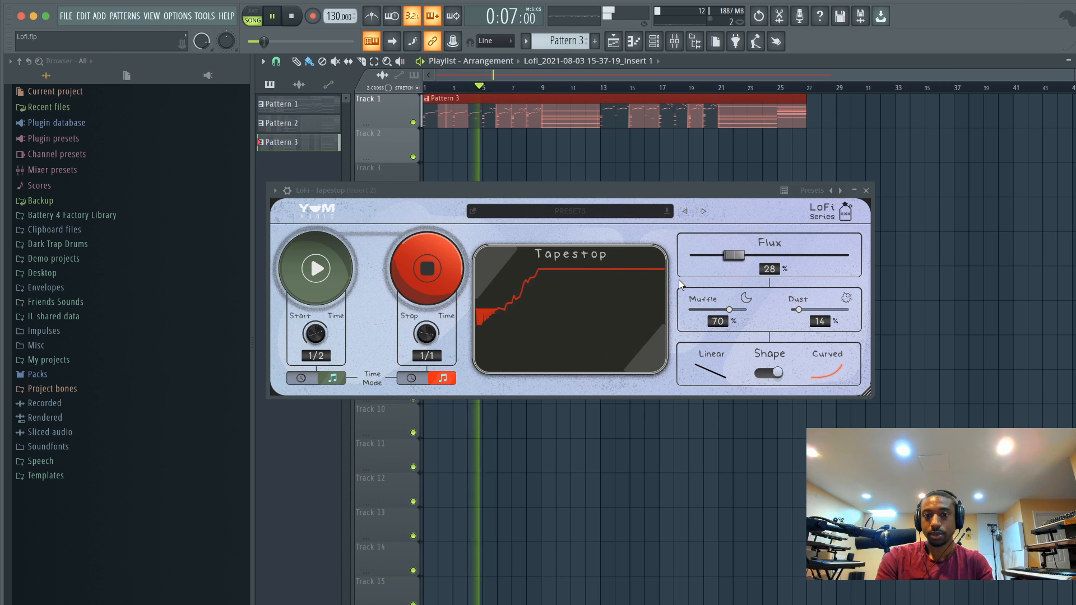
pyautogui.press('space')
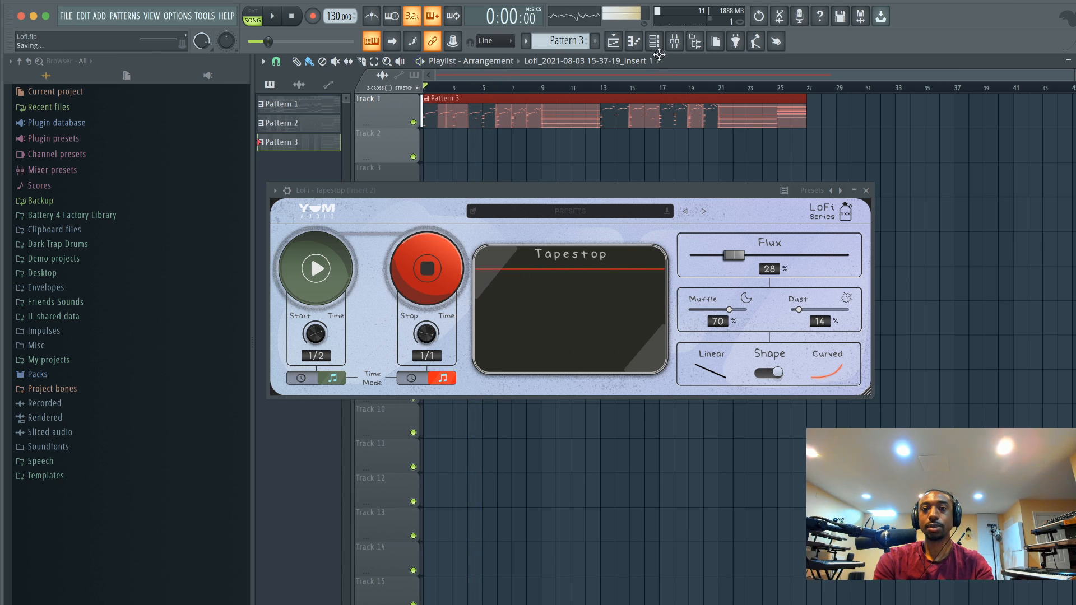
# Step: With the song playing, raise Insert 2's volume fader in the mixer and lower Tapestop's mix level to 20%
pyautogui.click(674, 41)
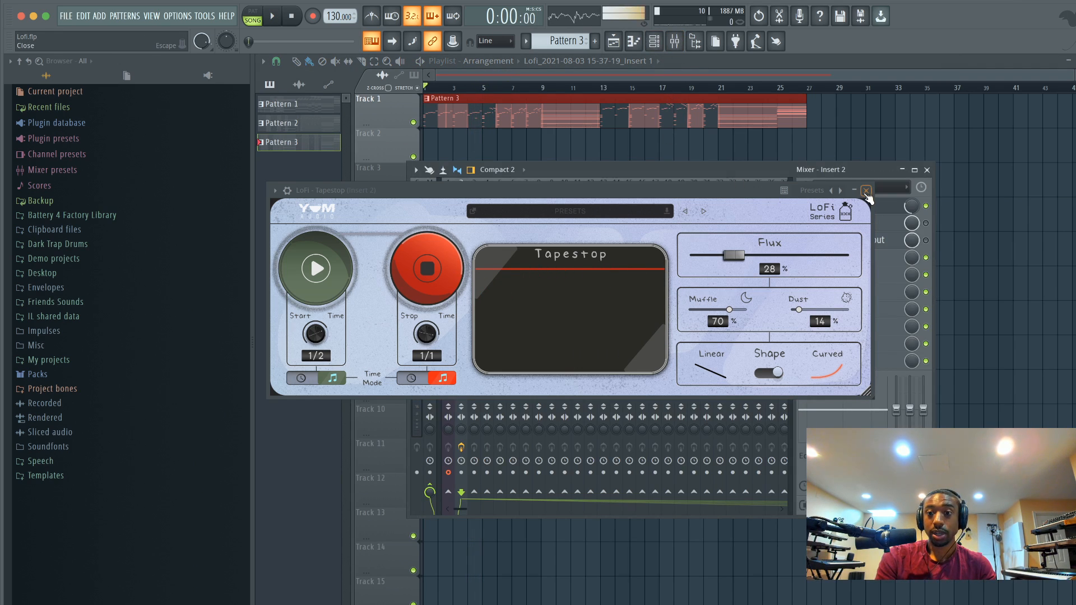
pyautogui.press('space')
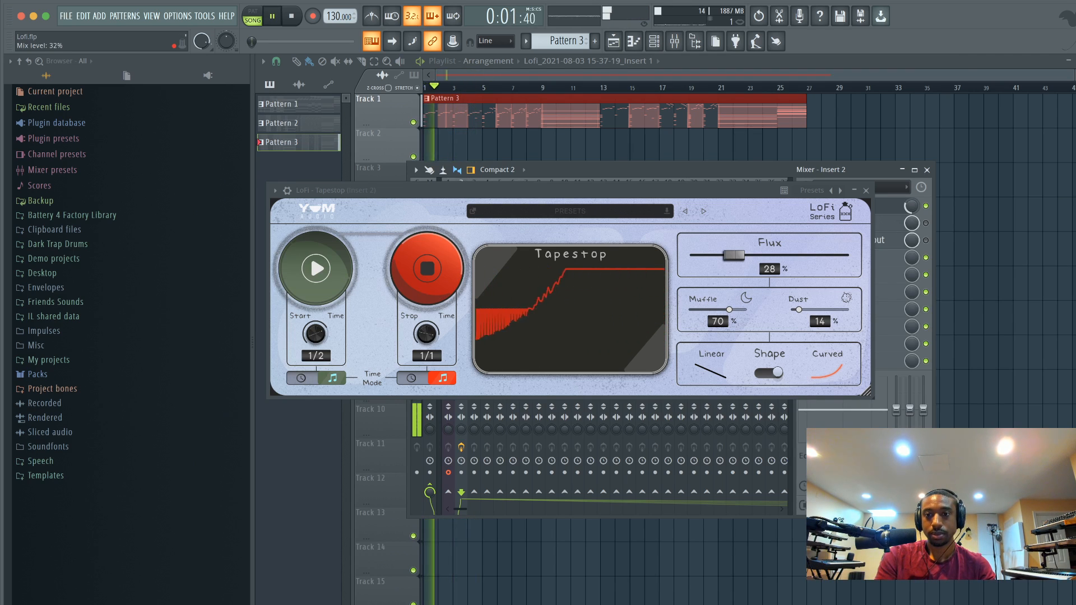
pyautogui.click(866, 191)
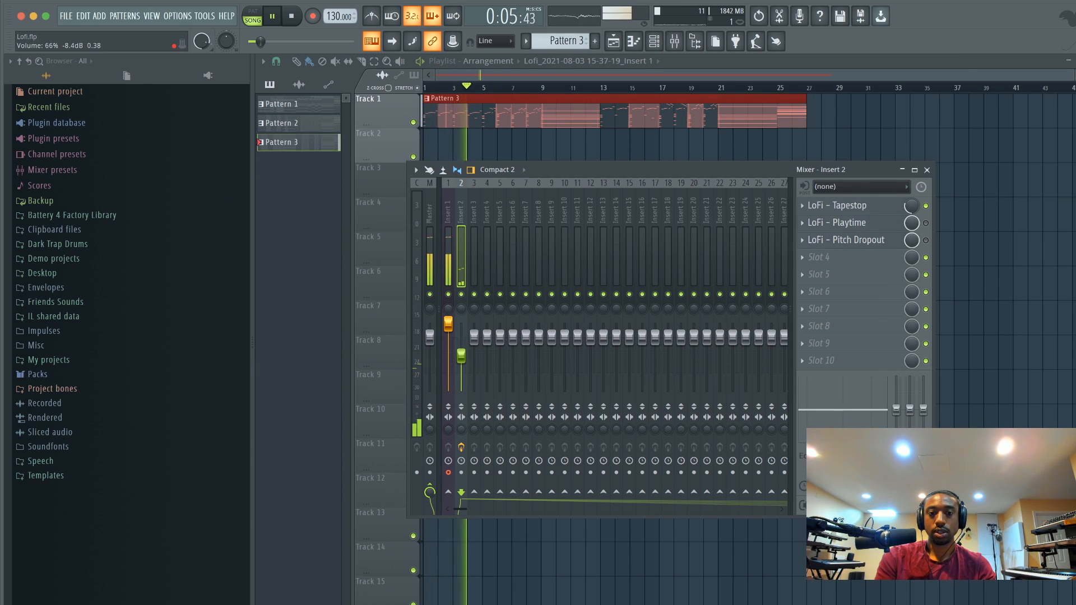
pyautogui.moveTo(461, 354); pyautogui.dragTo(461, 339)
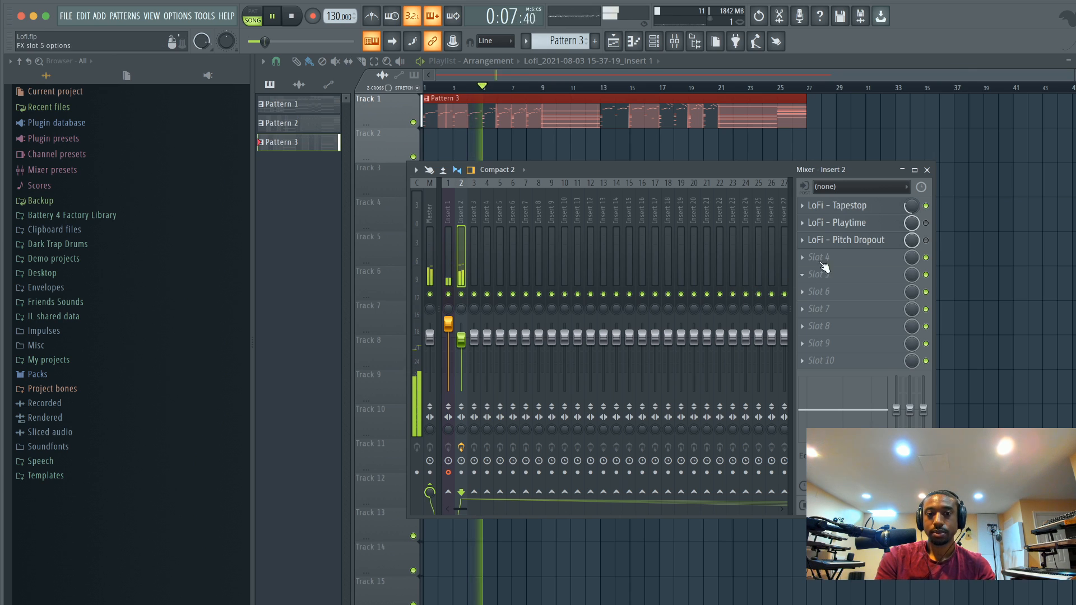
pyautogui.moveTo(899, 212); pyautogui.dragTo(898, 234)
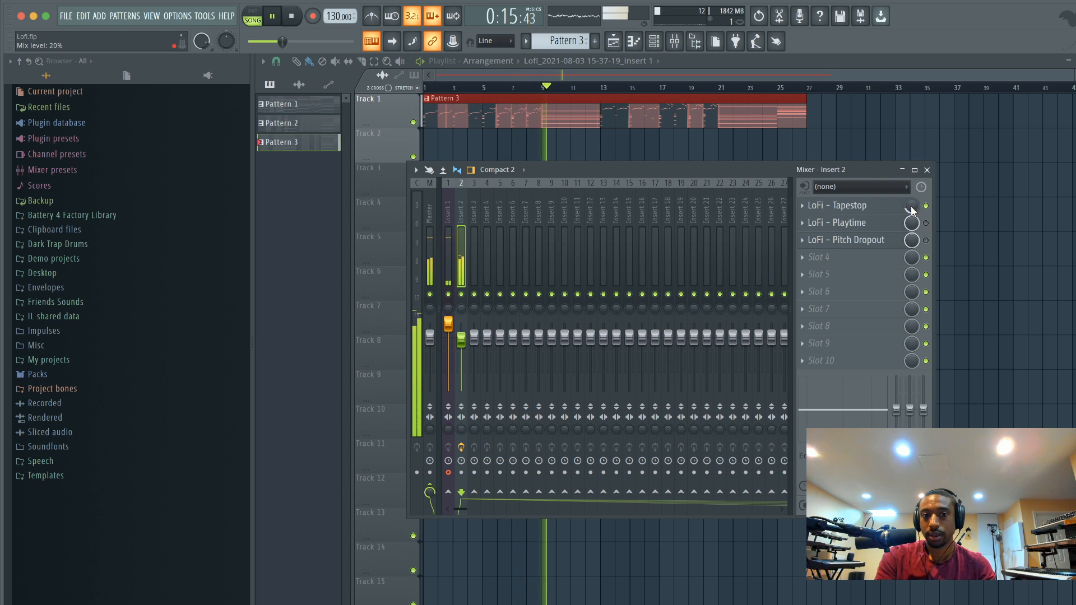
pyautogui.press('space')
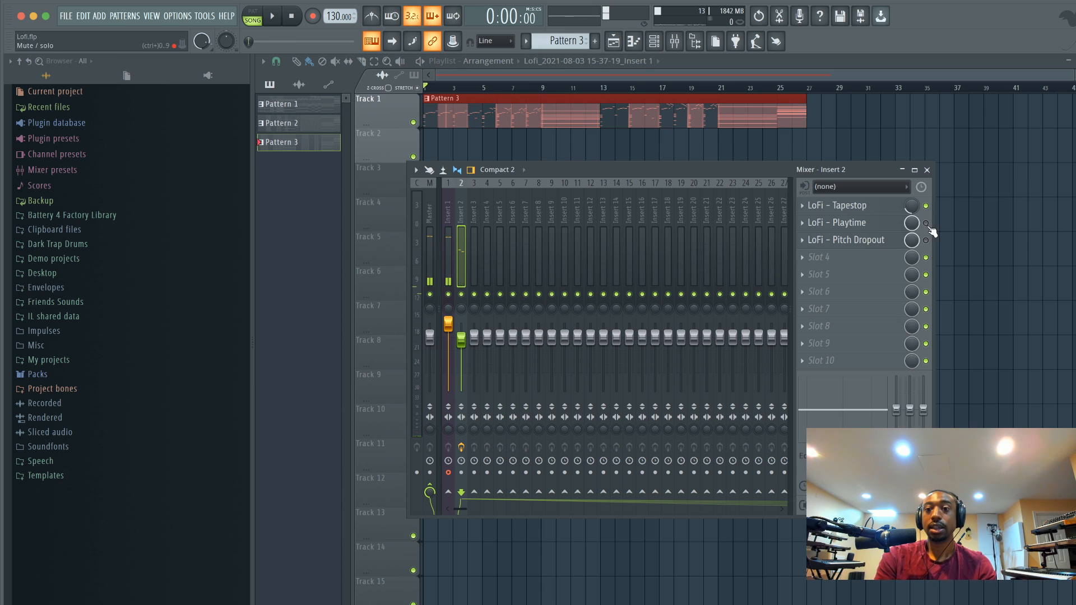
# Step: Enable and open the Playtime plugin on Insert 2 and preview the song through it
pyautogui.click(884, 226)
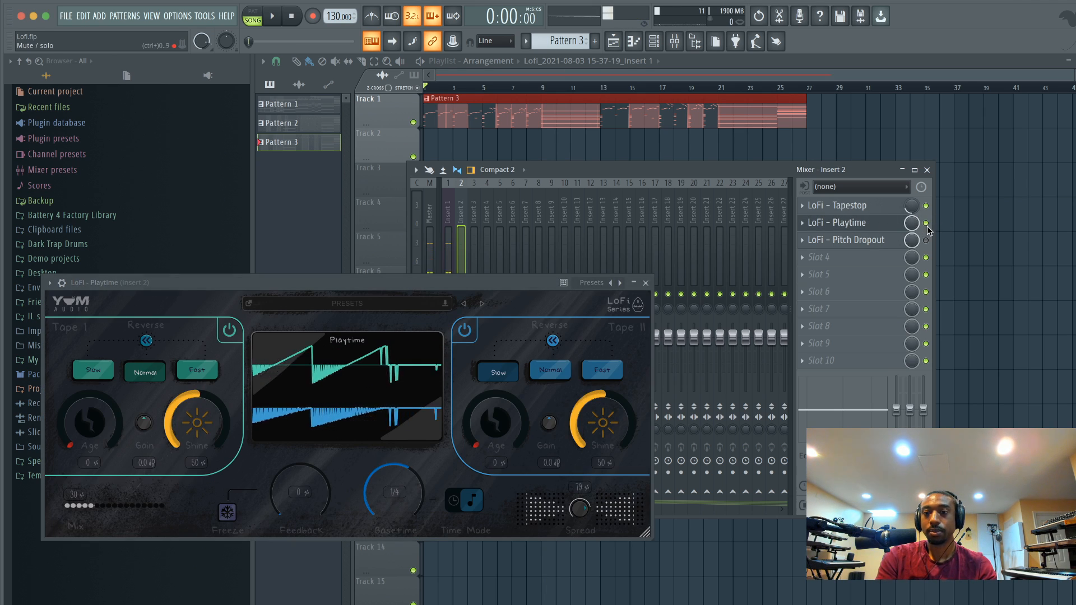
pyautogui.press('space')
pyautogui.press('space')
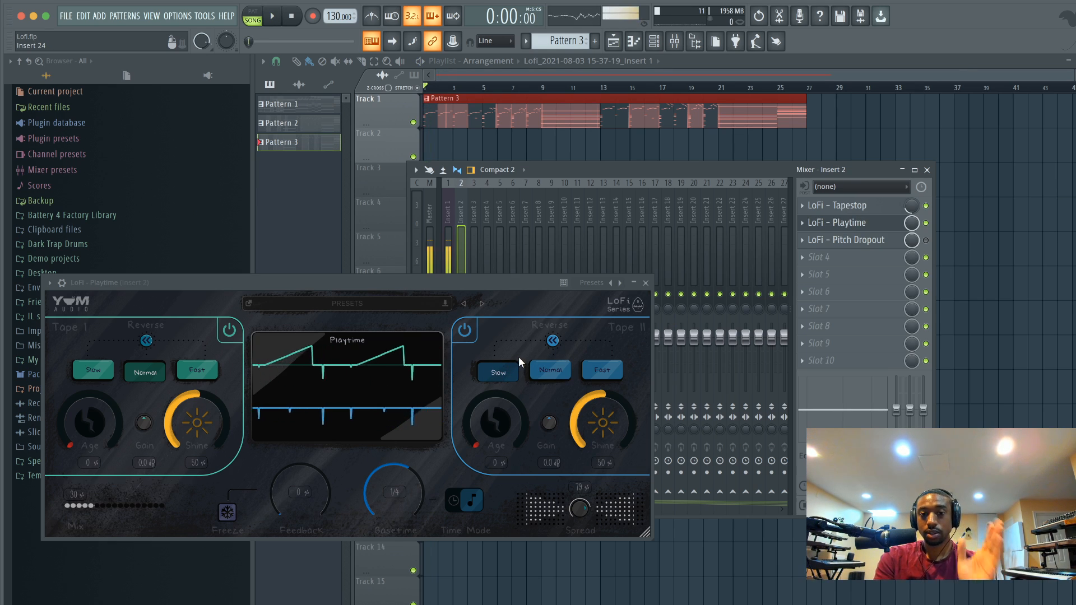
pyautogui.click(552, 341)
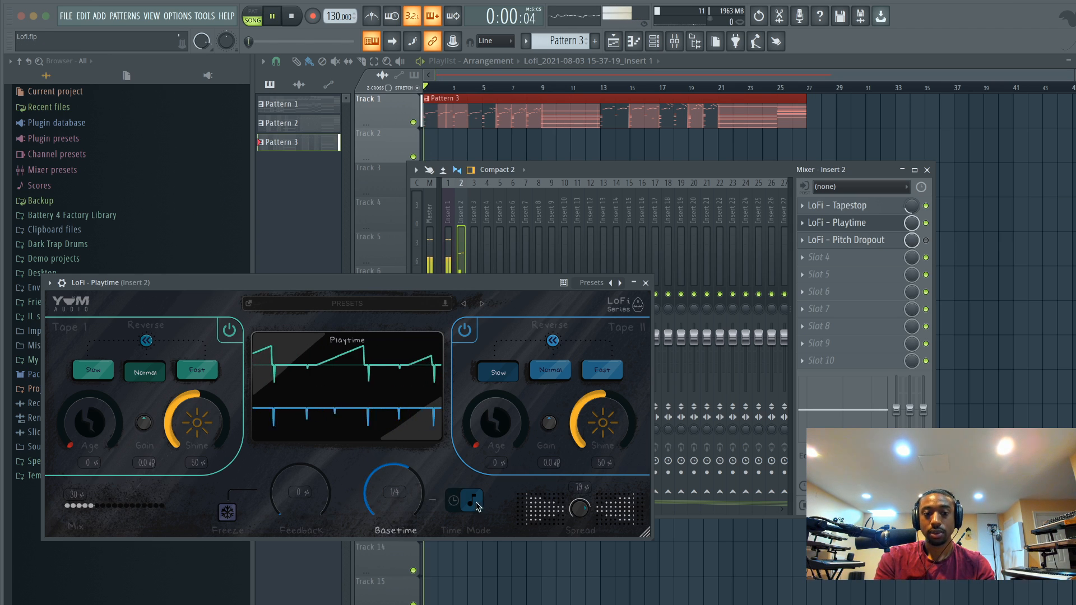
pyautogui.press('space')
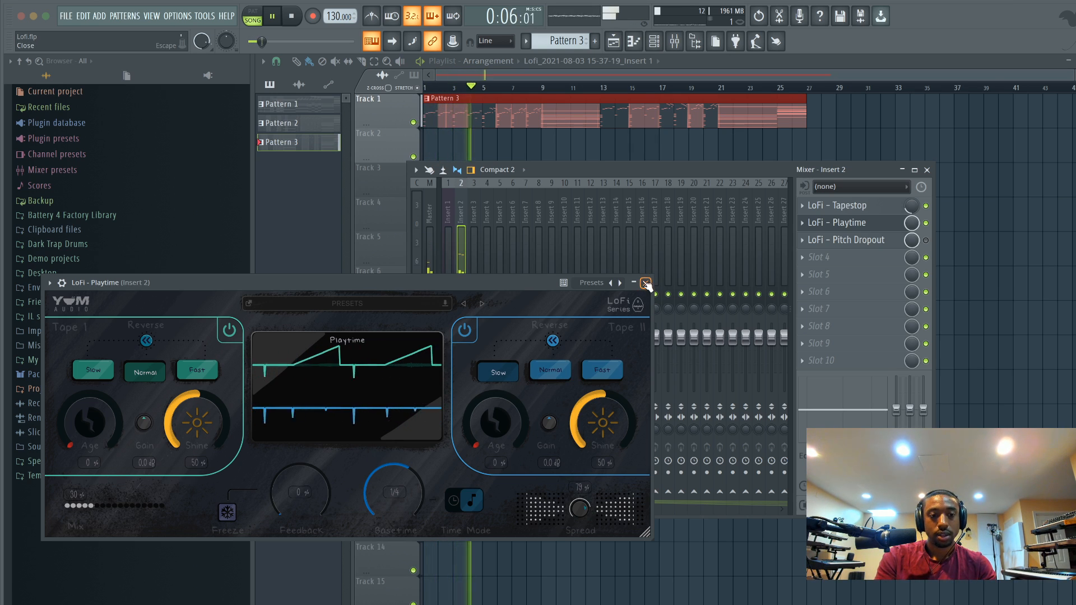
# Step: Try Playtime's mix at 100% during playback, and stop the song
pyautogui.moveTo(79, 504); pyautogui.dragTo(79, 487)
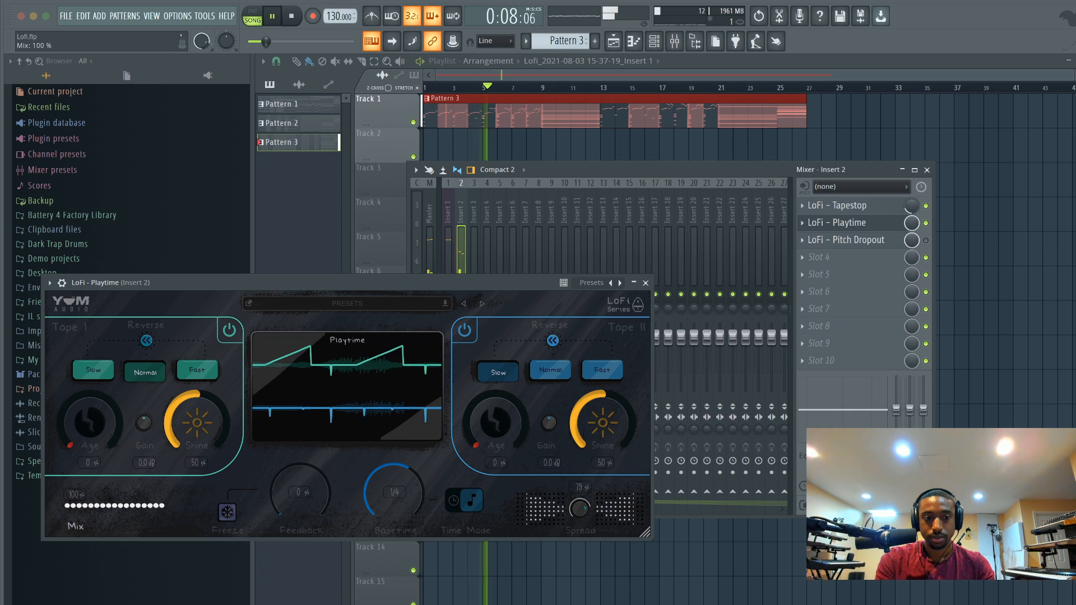
pyautogui.click(156, 507)
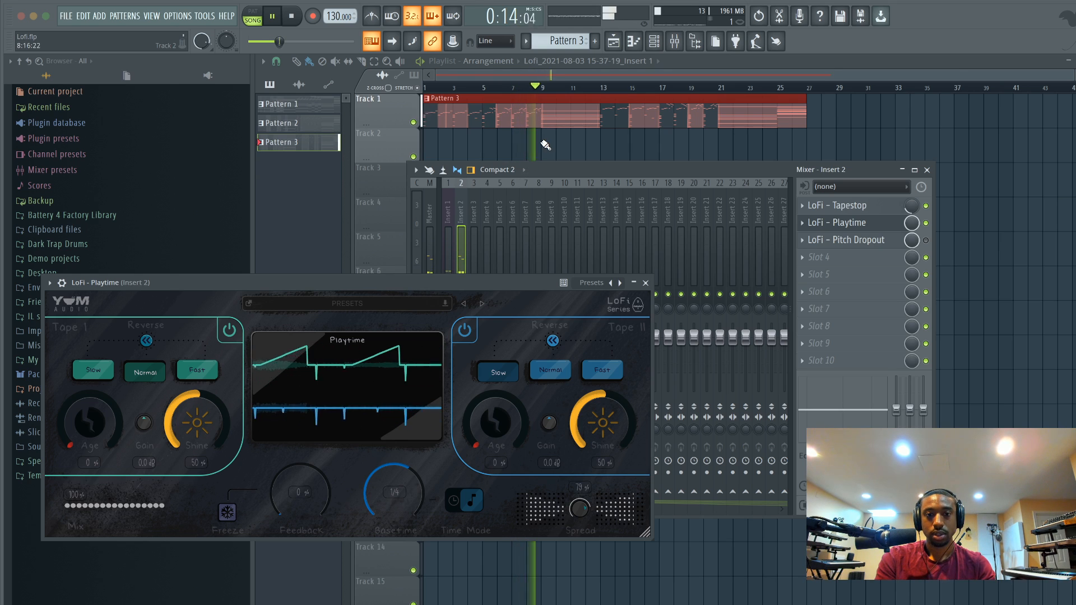
pyautogui.press('space')
# Step: Open Pattern 3's notes in the piano roll, transpose them up one octave and play the song
pyautogui.doubleClick(534, 114)
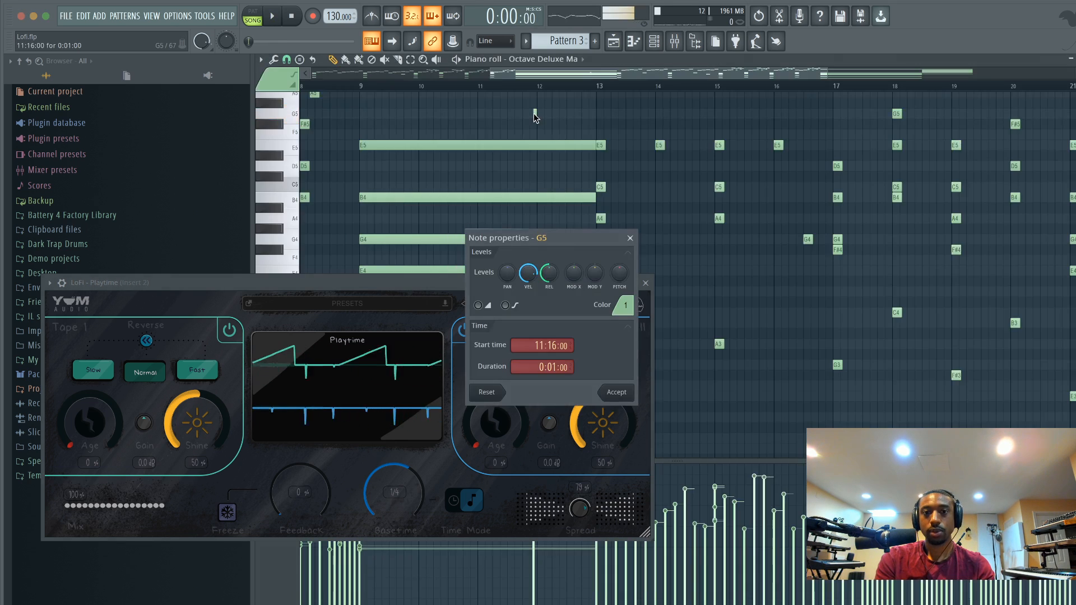
pyautogui.click(631, 238)
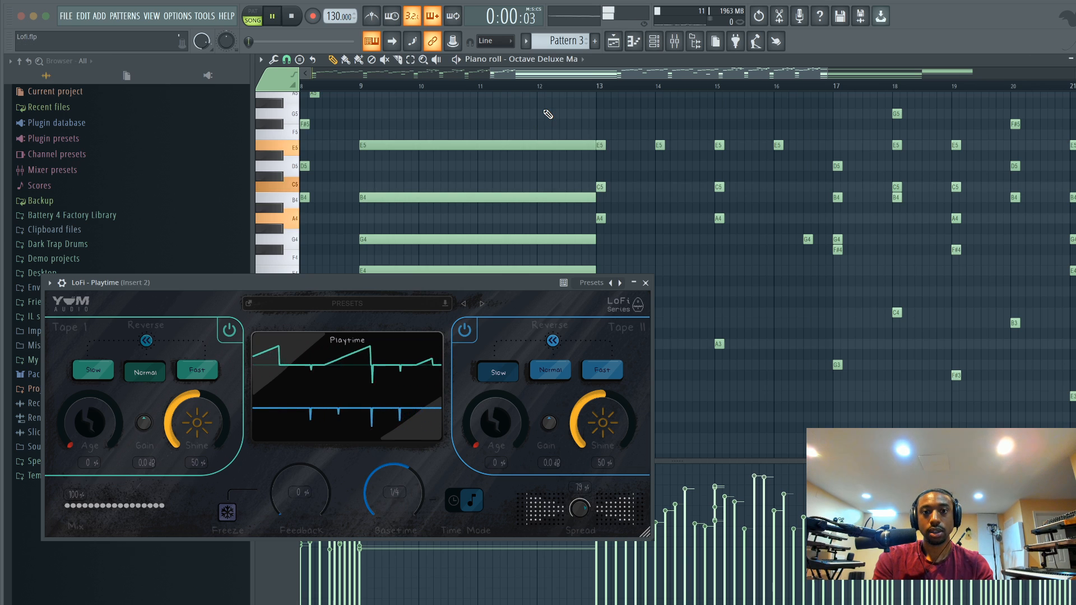
pyautogui.click(601, 69)
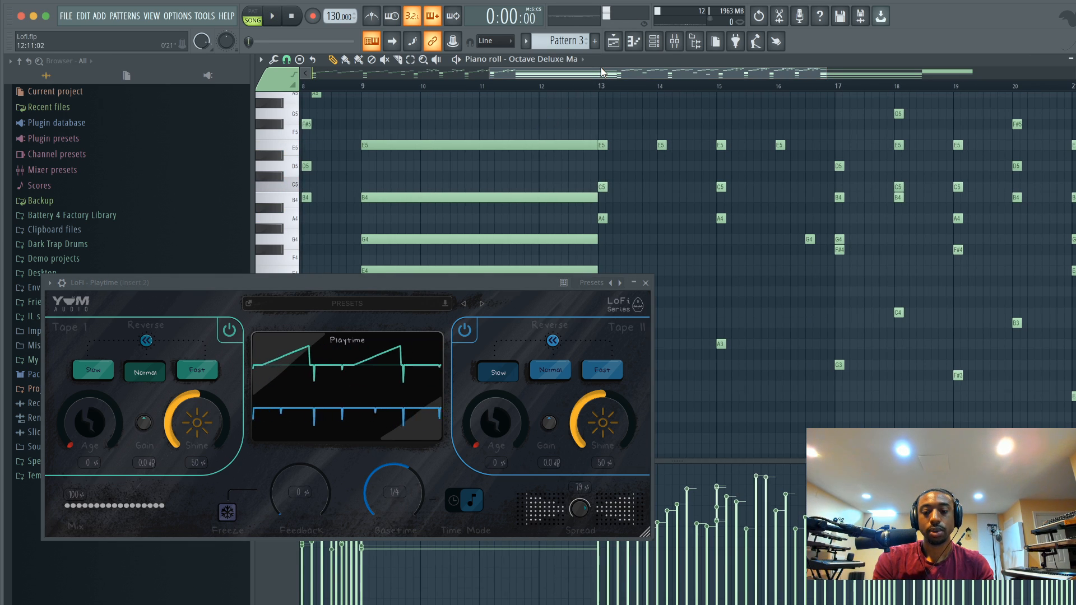
pyautogui.press('super+Up')
pyautogui.press('space')
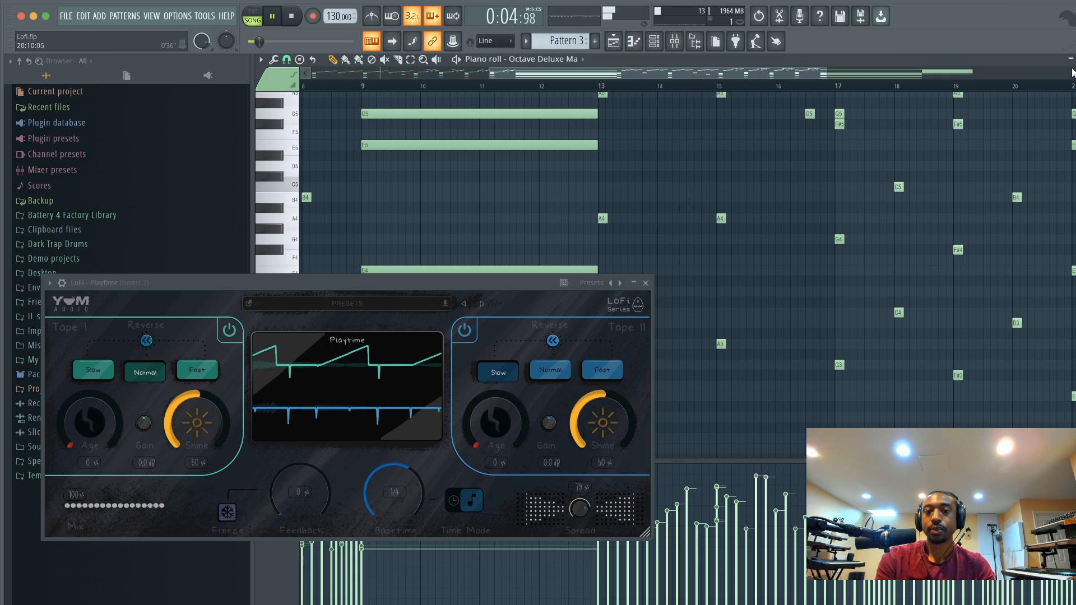
# Step: Bring the mixer back up, set Playtime's mix to 57% while listening, and stop playback
pyautogui.click(675, 42)
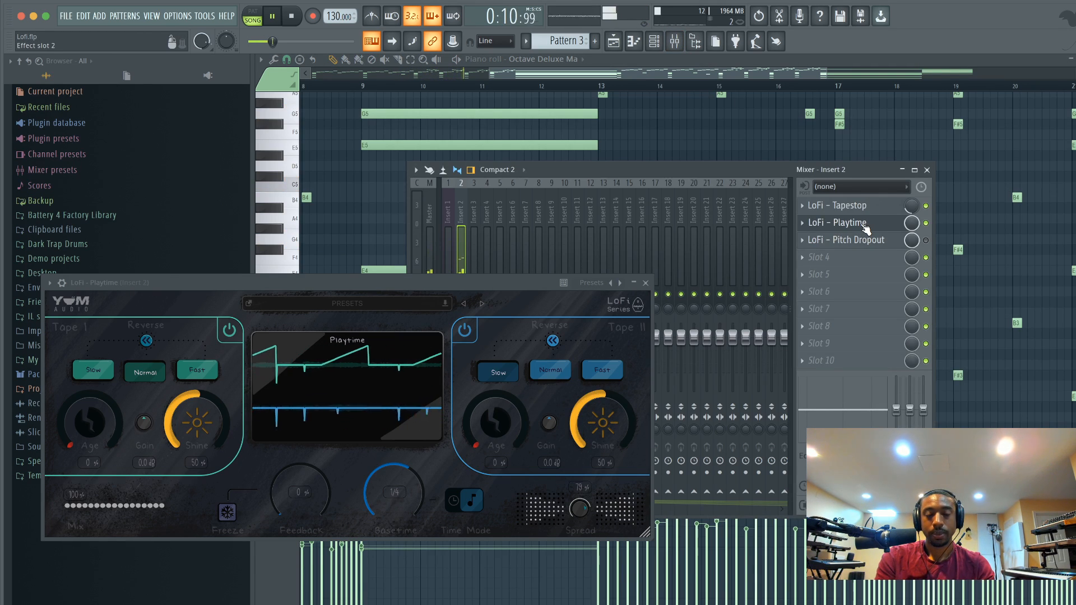
pyautogui.moveTo(155, 477); pyautogui.dragTo(155, 512)
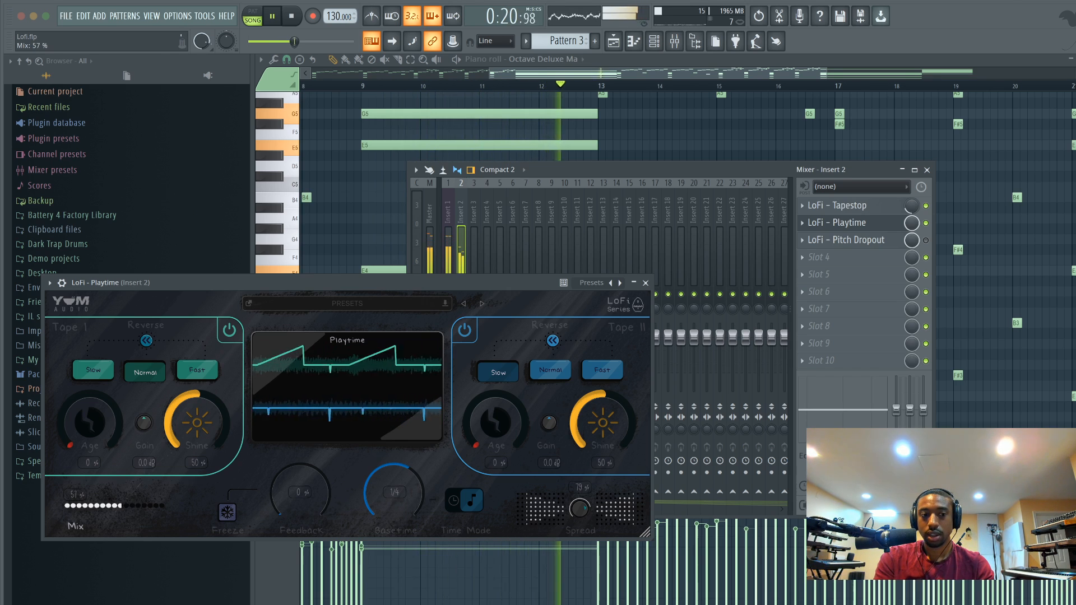
pyautogui.moveTo(123, 506); pyautogui.dragTo(122, 505)
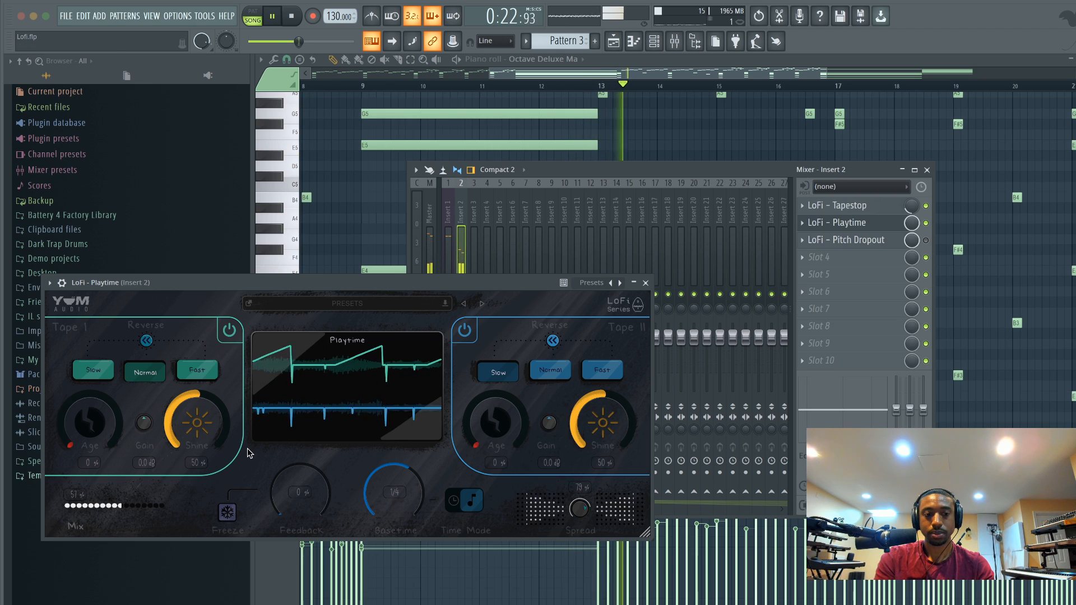
pyautogui.press('space')
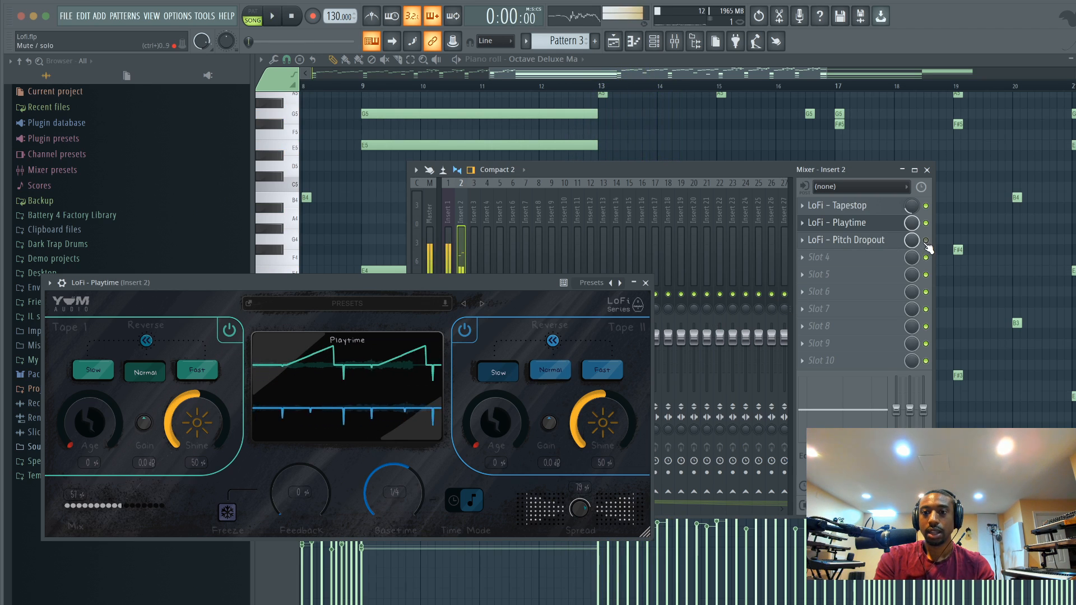
# Step: Enable and open Pitch Dropout on Insert 2, preview the song through it, close both plugin windows and stop playback
pyautogui.click(858, 240)
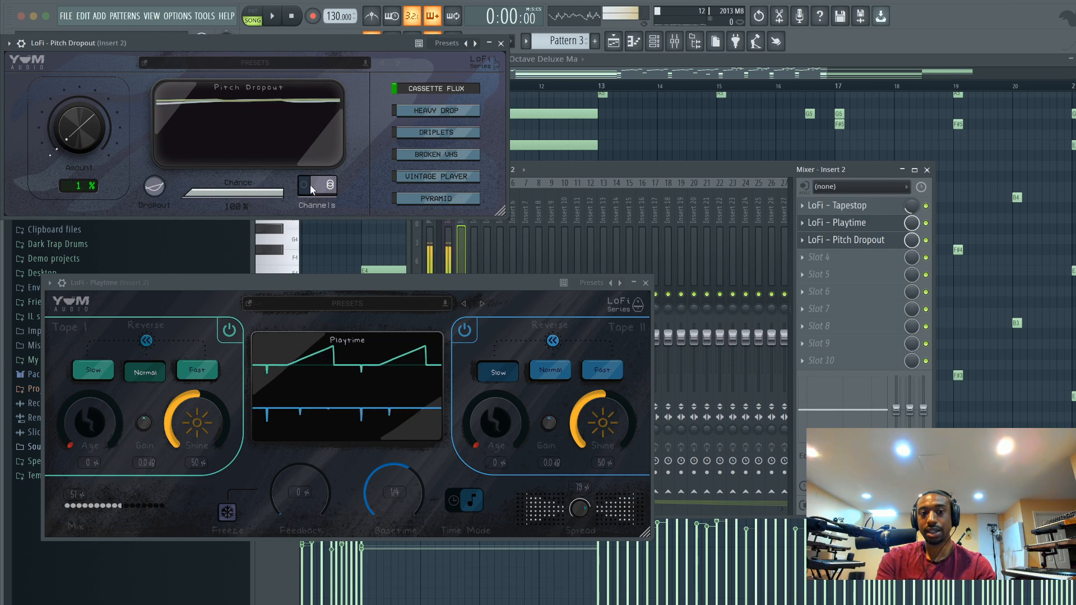
pyautogui.press('space')
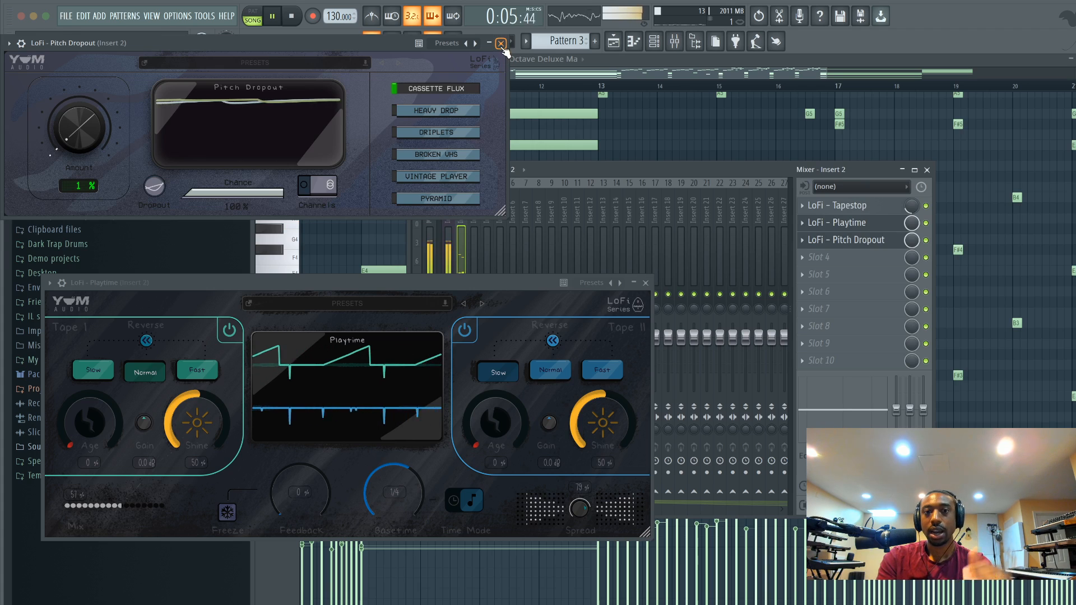
pyautogui.click(501, 43)
pyautogui.click(646, 283)
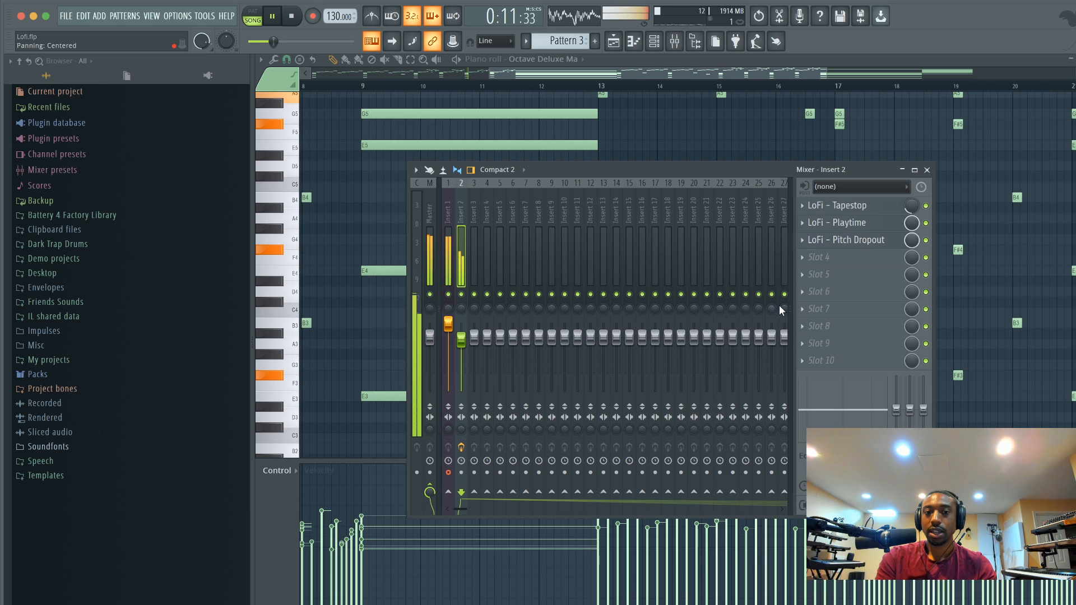
pyautogui.press('space')
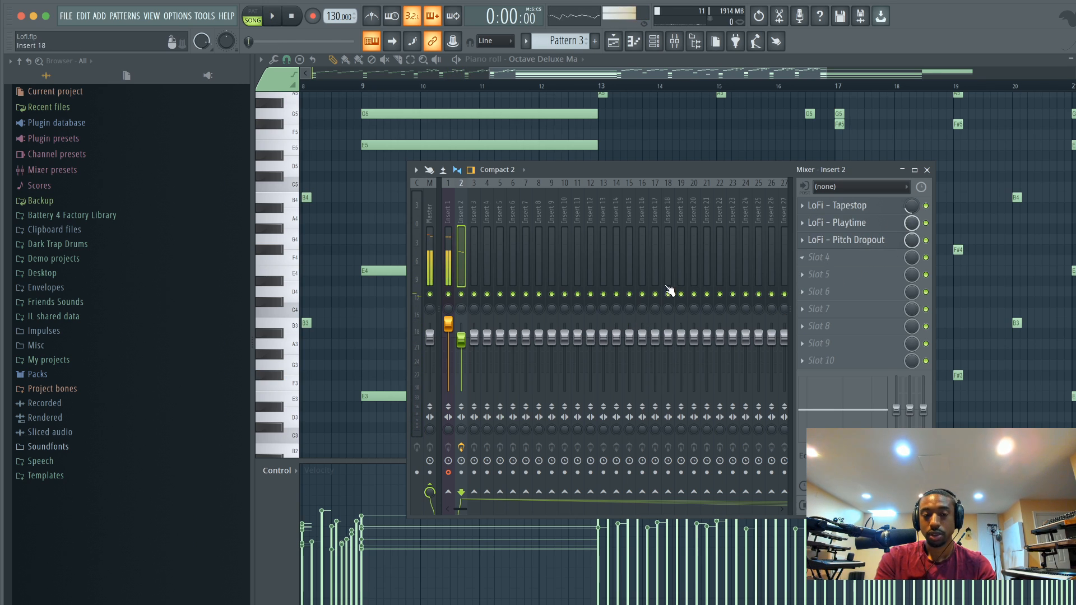
# Step: Open the Octave Deluxe instrument from the channel rack, load the 19 Piano - Keddy's Keys preset and play the song
pyautogui.press('space')
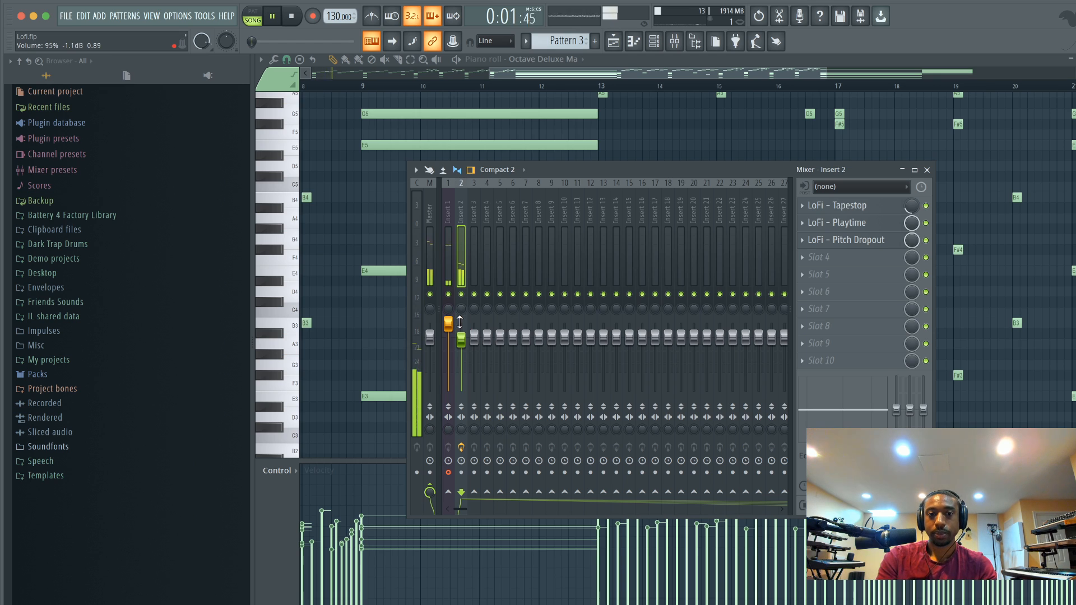
pyautogui.click(655, 48)
pyautogui.click(380, 91)
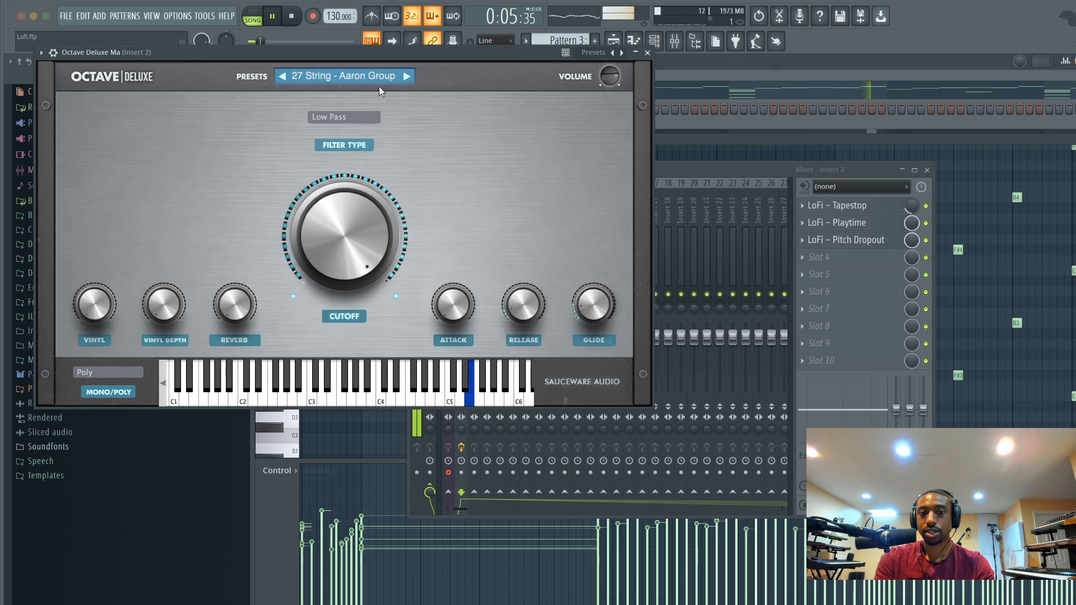
pyautogui.click(369, 80)
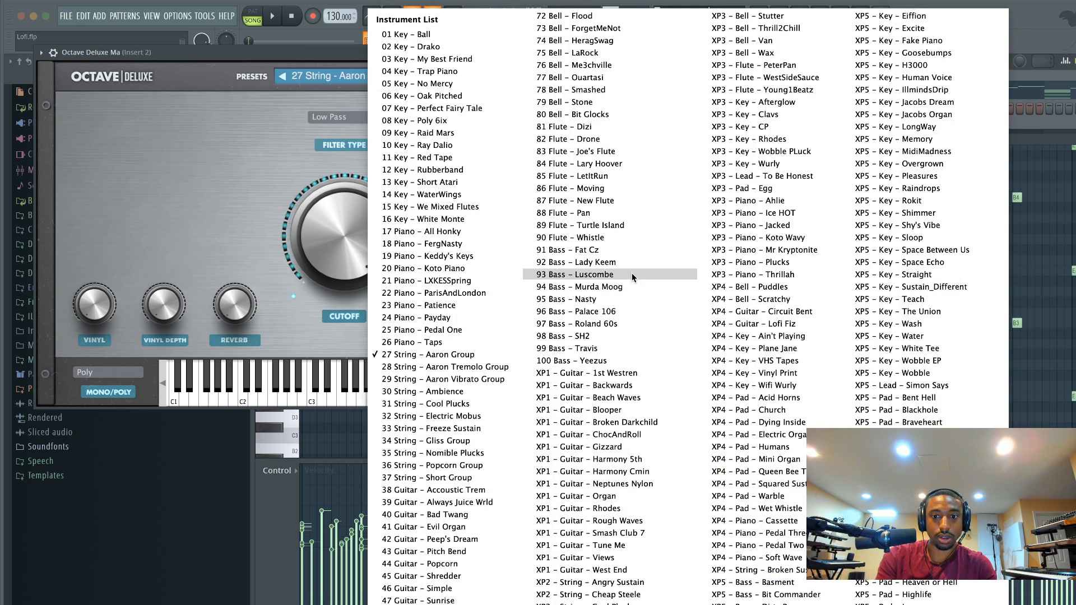
pyautogui.press('Escape')
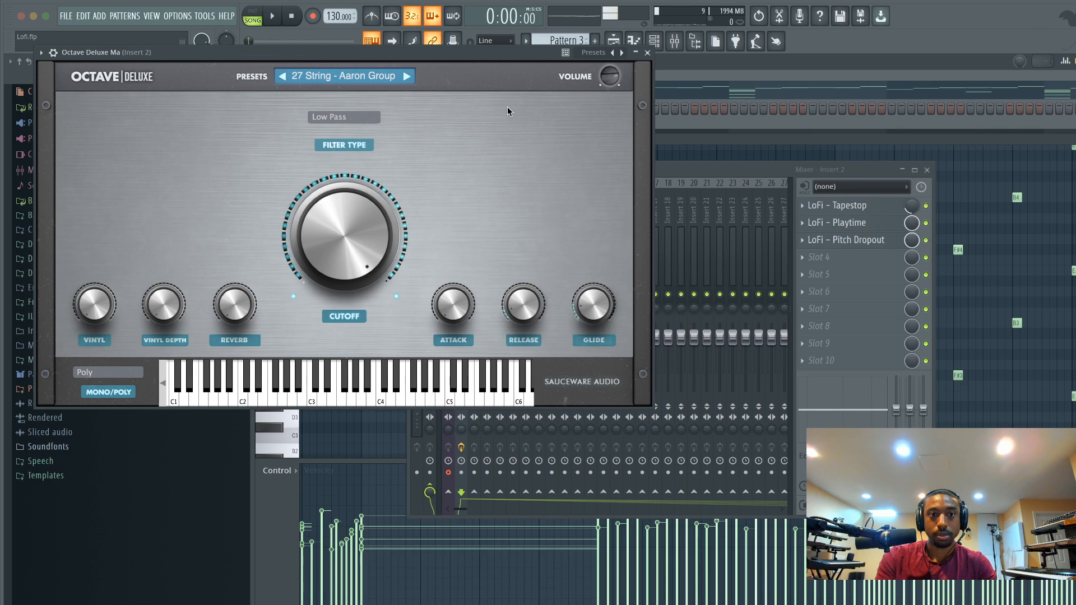
pyautogui.press('space')
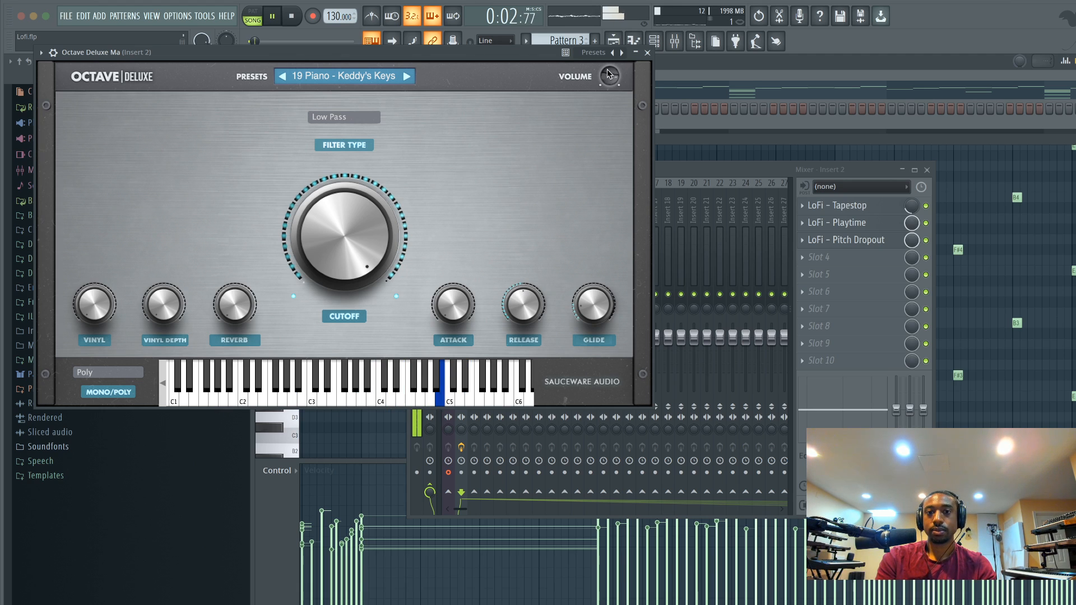
# Step: Open Tapestop on Insert 2 beside the instrument and audition its effect on the piano, replaying the song from the start
pyautogui.click(753, 168)
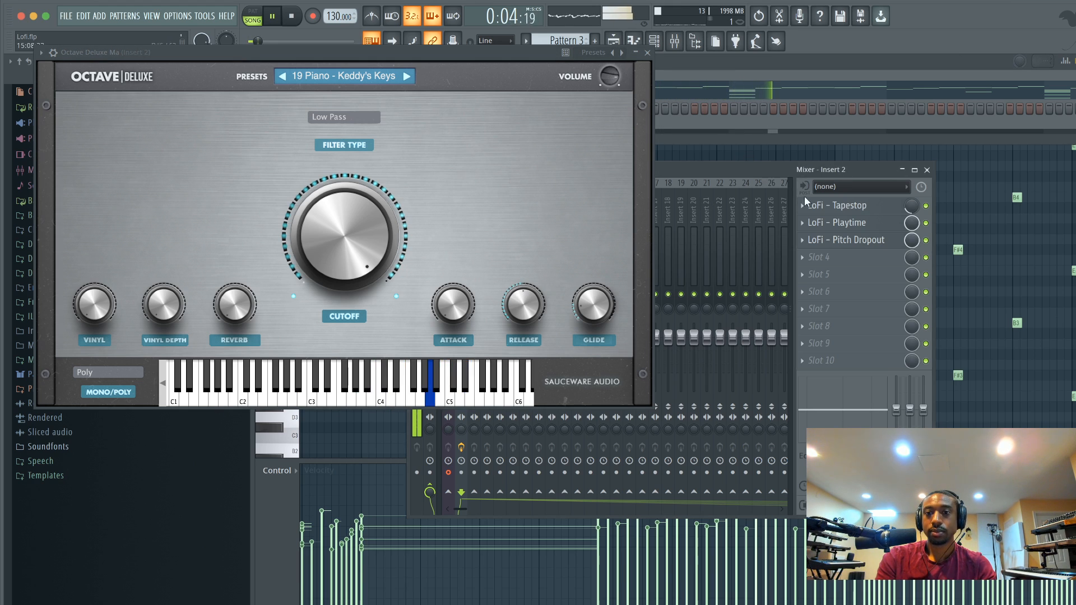
pyautogui.click(861, 207)
pyautogui.moveTo(740, 192); pyautogui.dragTo(690, 196)
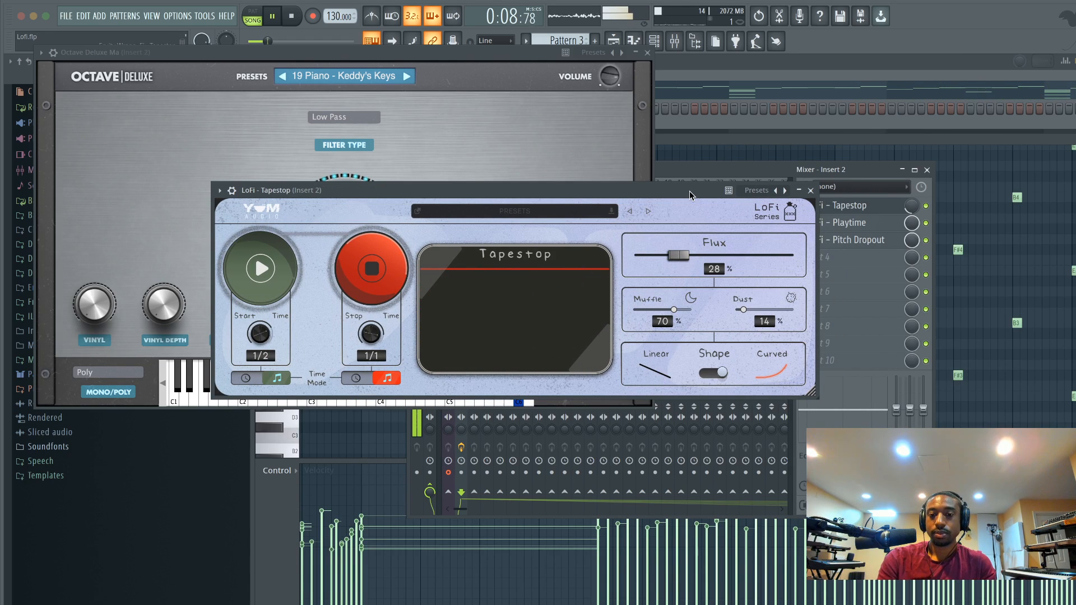
pyautogui.click(611, 89)
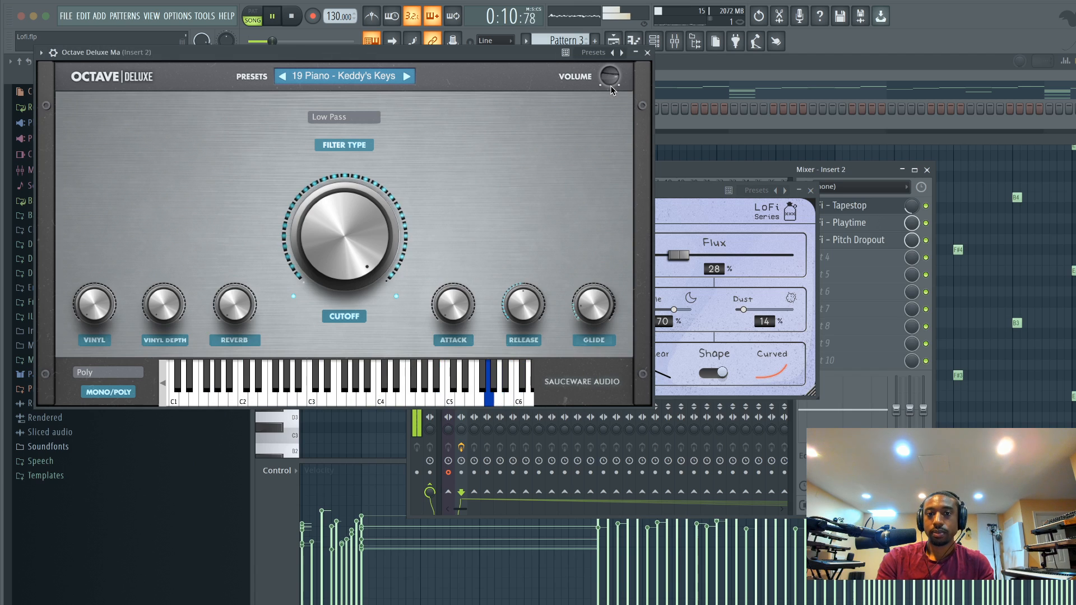
pyautogui.click(677, 191)
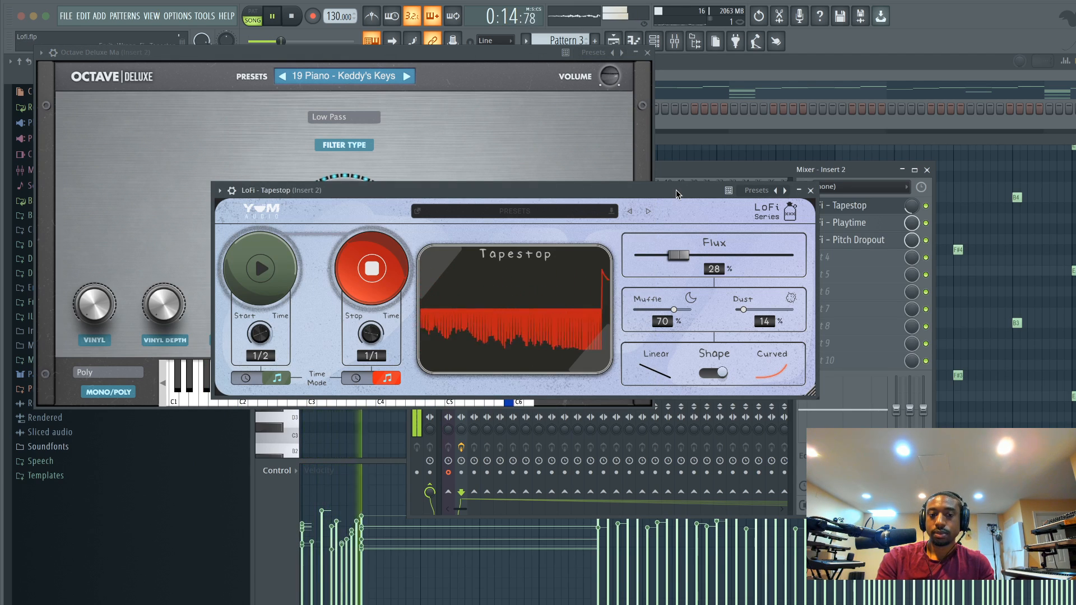
pyautogui.press('space')
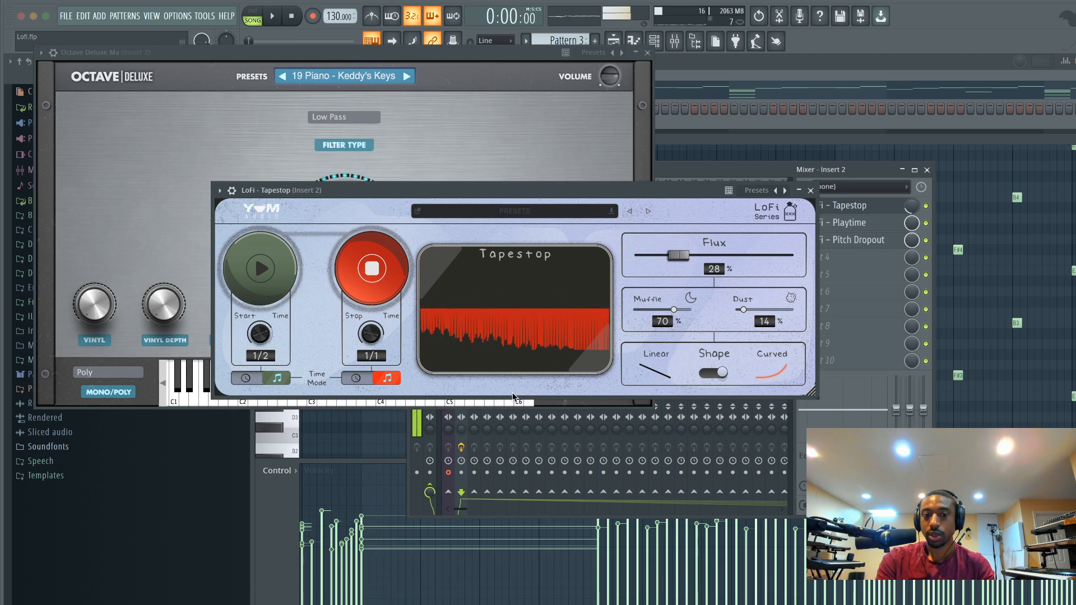
pyautogui.press('space')
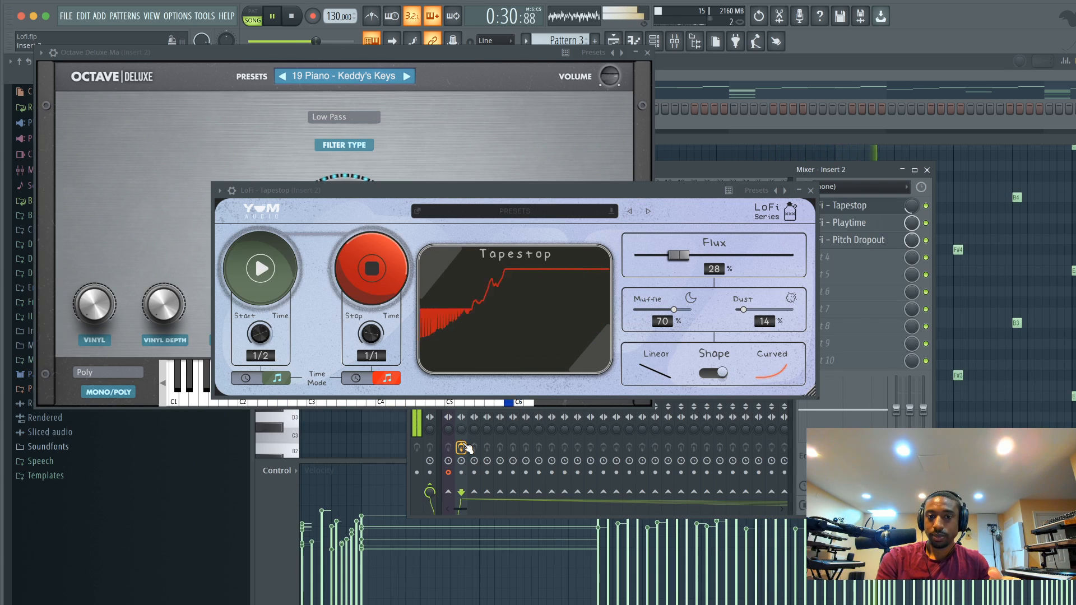
# Step: Load the XP5 - Pad - Bent Hell preset in the instrument and play the song with Tapestop in view
pyautogui.click(372, 76)
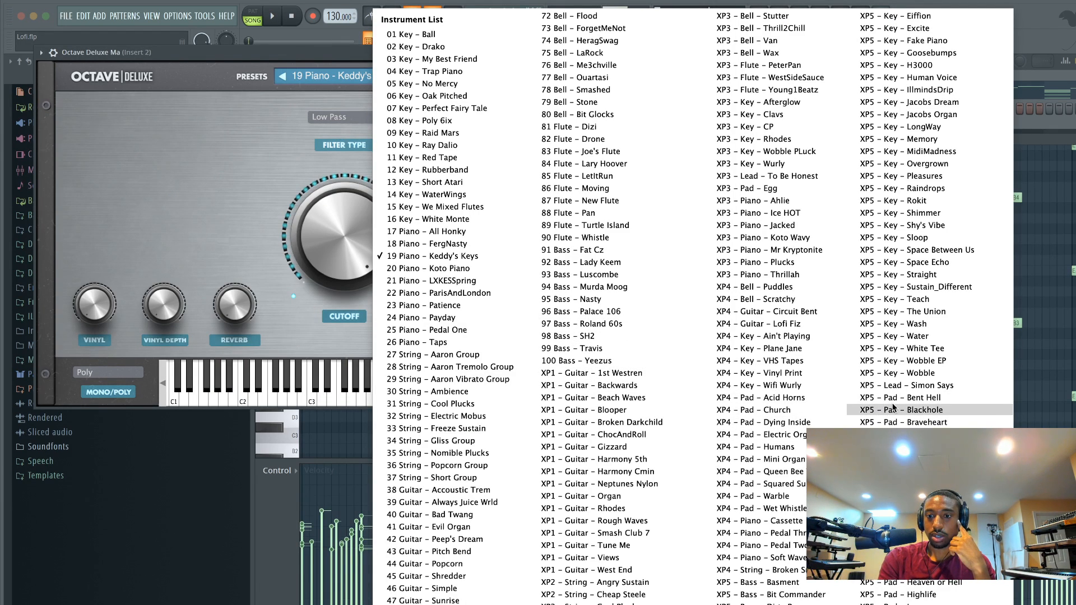
pyautogui.press('Escape')
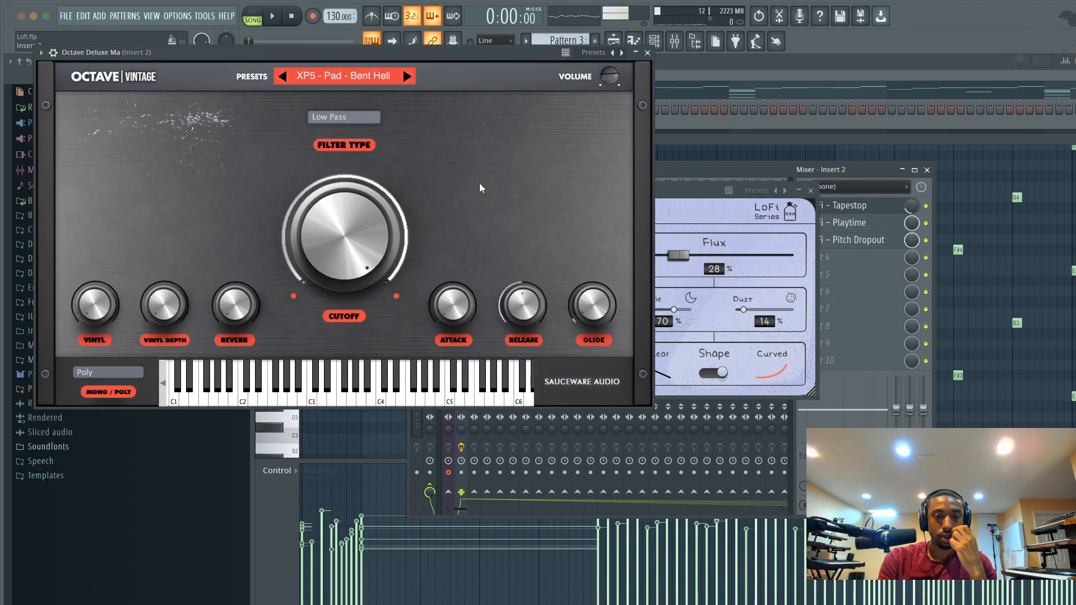
pyautogui.press('space')
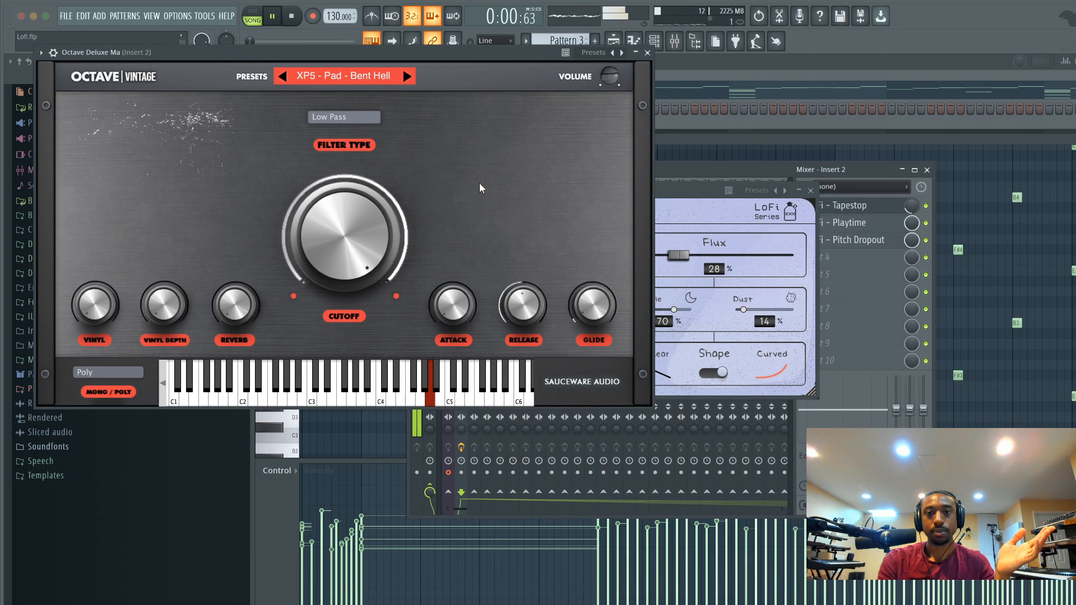
pyautogui.click(673, 196)
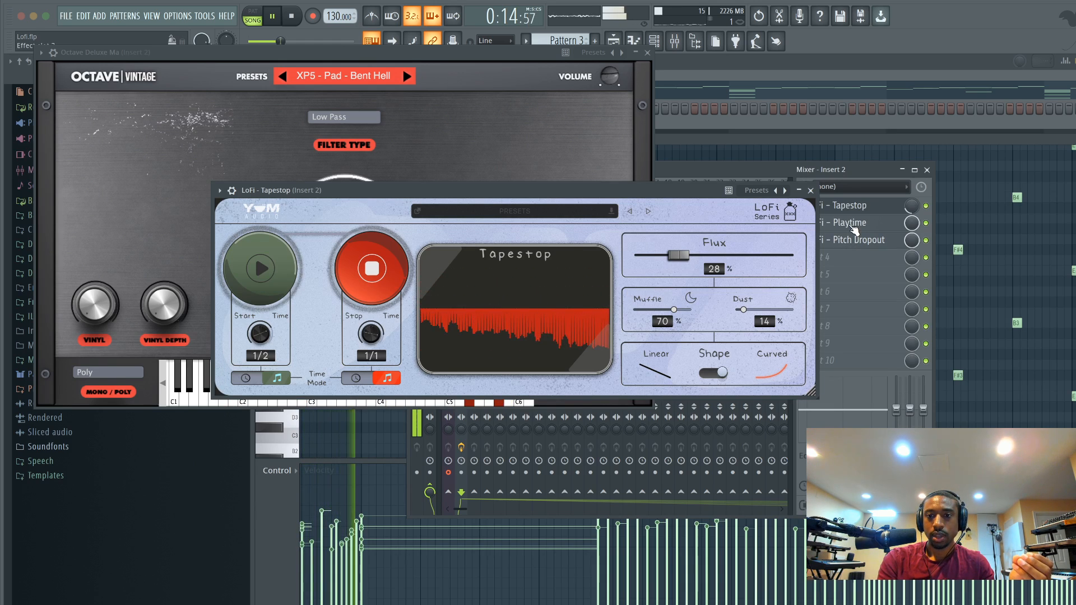
# Step: Open Playtime on Insert 2, set Tape 1's speed to Slow and restart the song
pyautogui.click(857, 222)
pyautogui.click(92, 370)
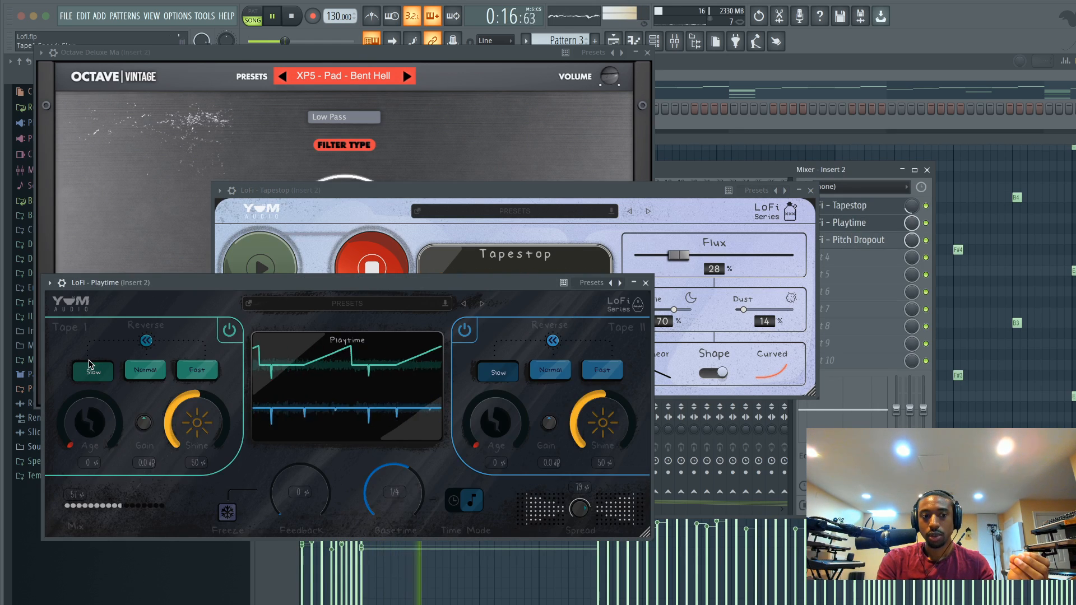
pyautogui.press('space')
pyautogui.press('space')
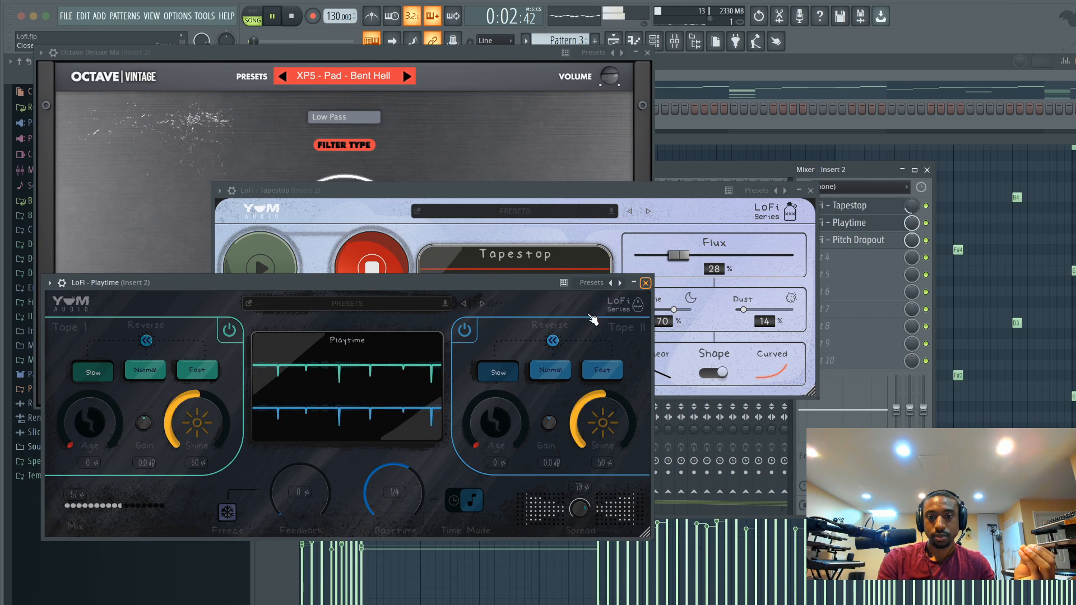
# Step: Set Playtime's mix to 100%, restart the song and close the Playtime window
pyautogui.moveTo(144, 505); pyautogui.dragTo(166, 504)
pyautogui.press('space')
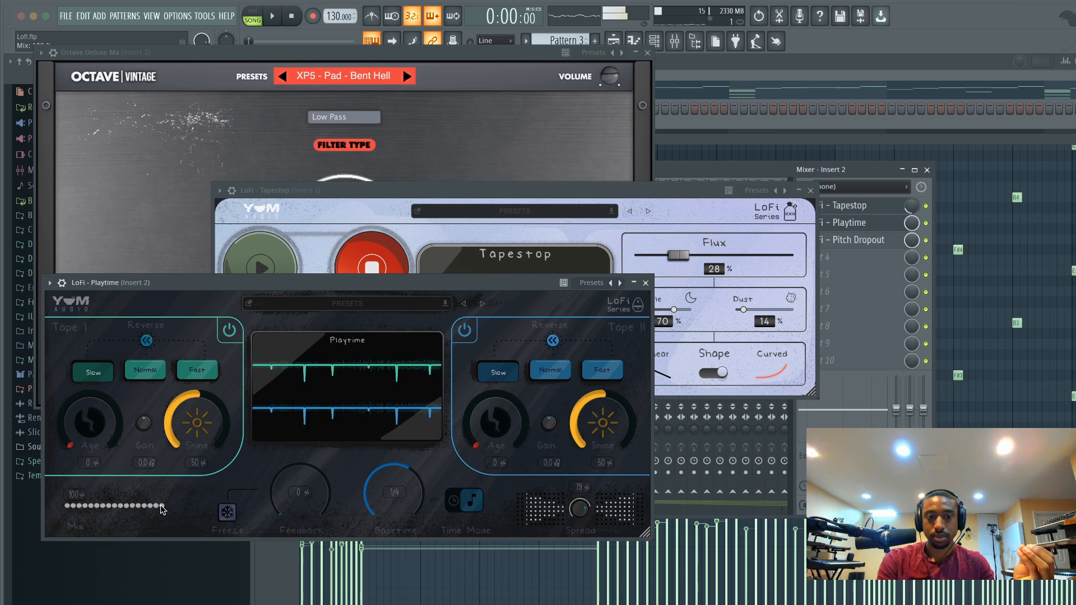
pyautogui.press('space')
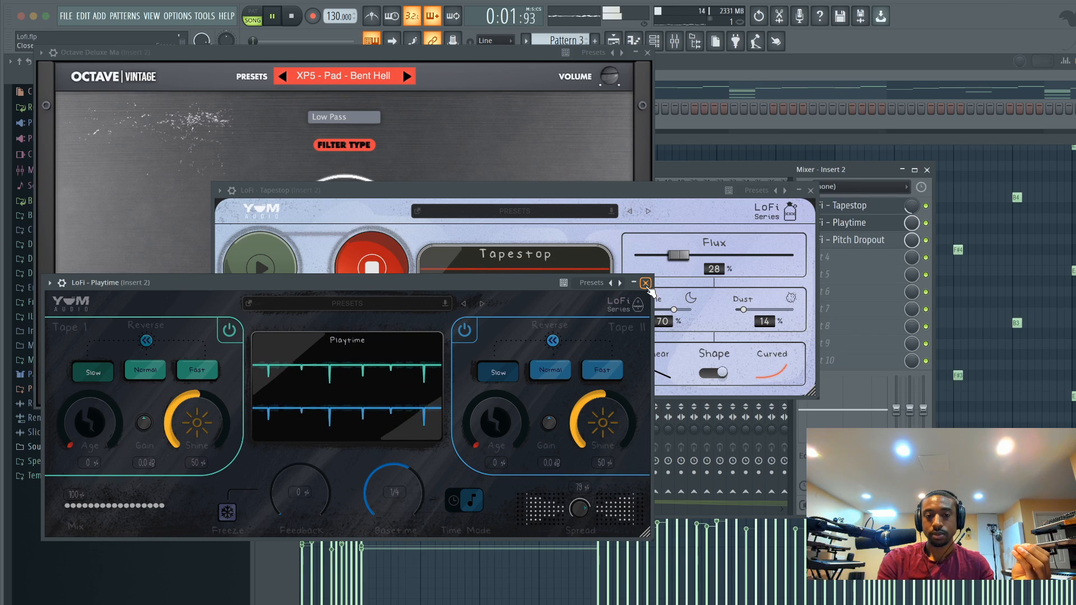
pyautogui.click(646, 283)
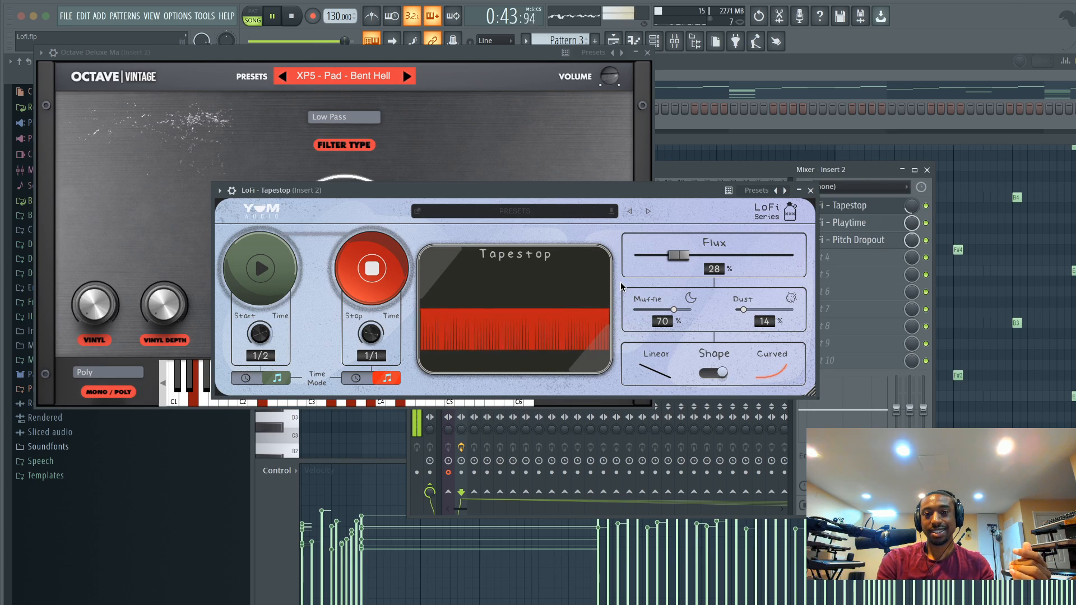
# Step: Stop the song, bypass Playtime and Pitch Dropout on Insert 2, and close the Tapestop and Octave plugin windows
pyautogui.press('space')
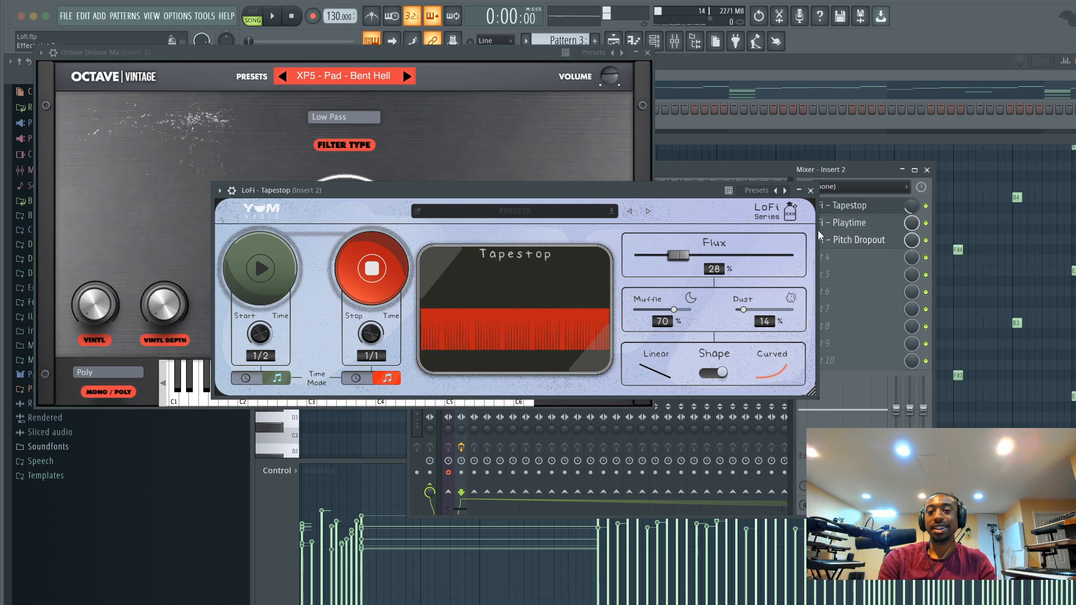
pyautogui.click(810, 190)
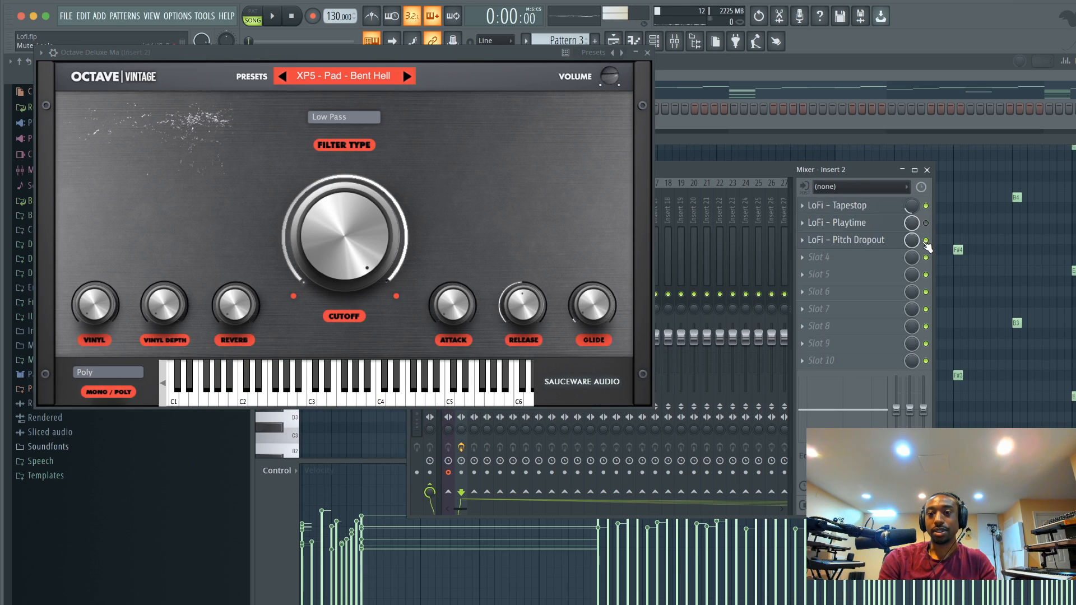
pyautogui.click(648, 53)
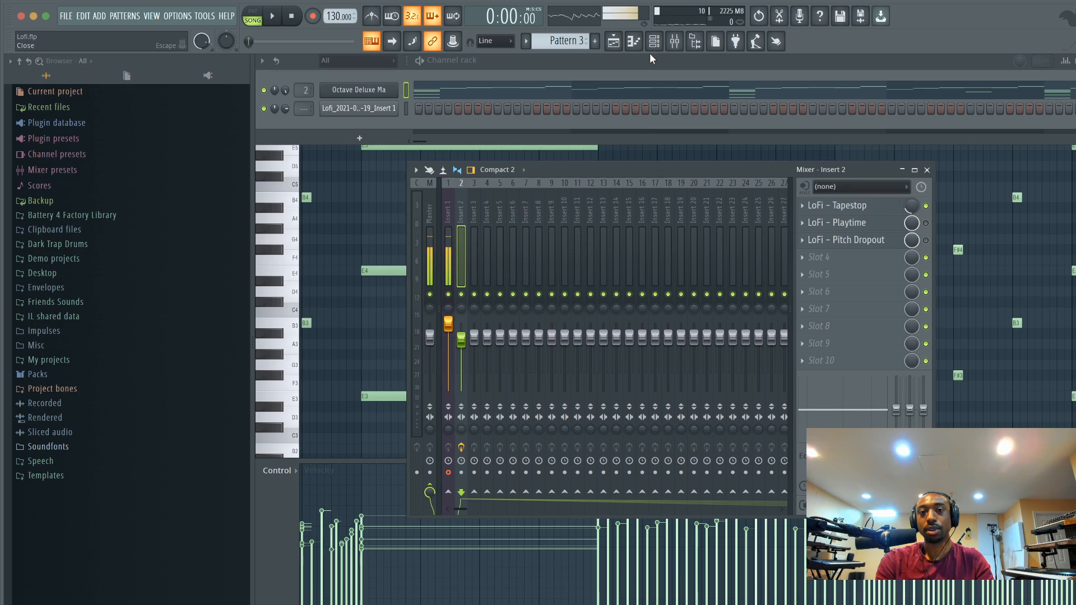